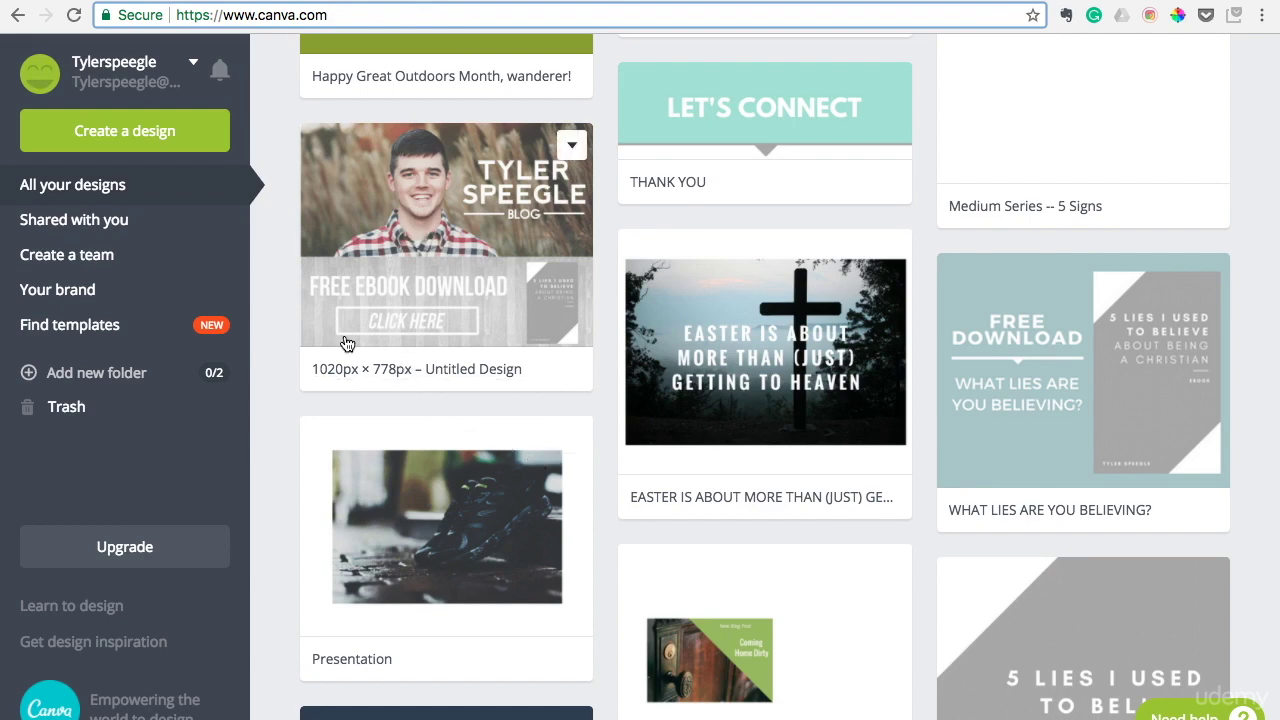
Reload the Canva dashboard and scroll down through it.
triple_click(365, 16)
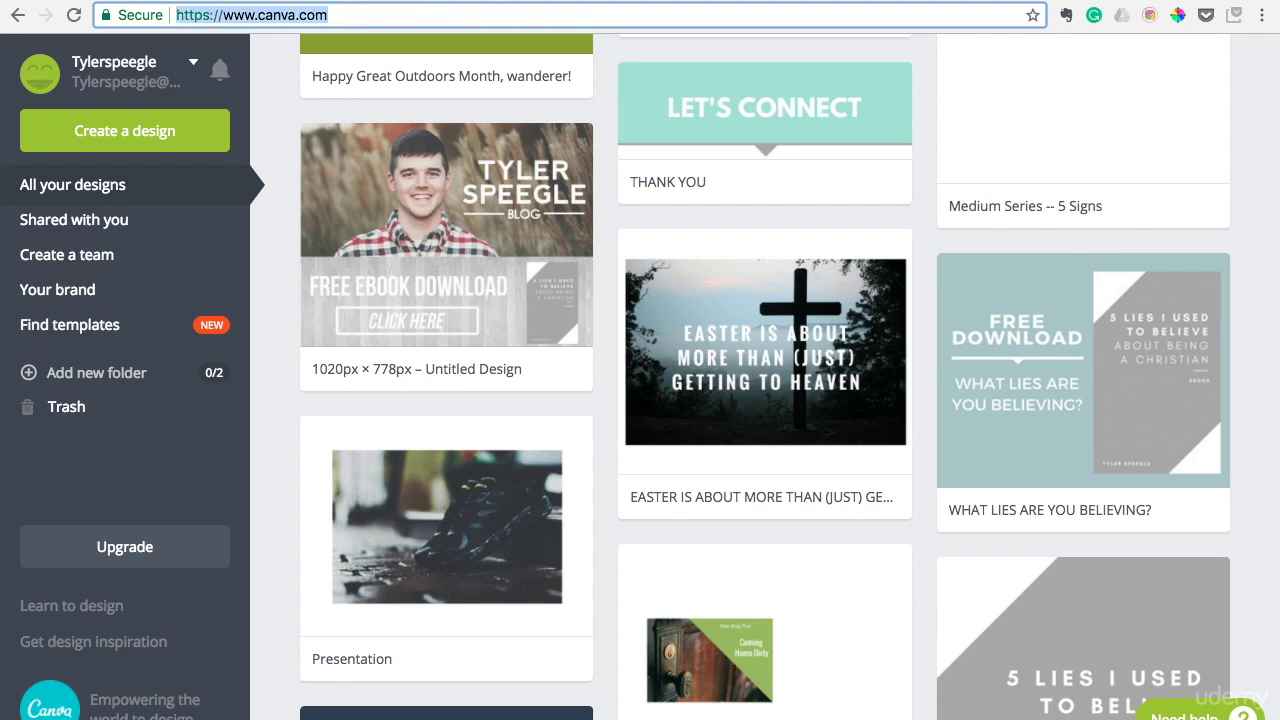
key("Return")
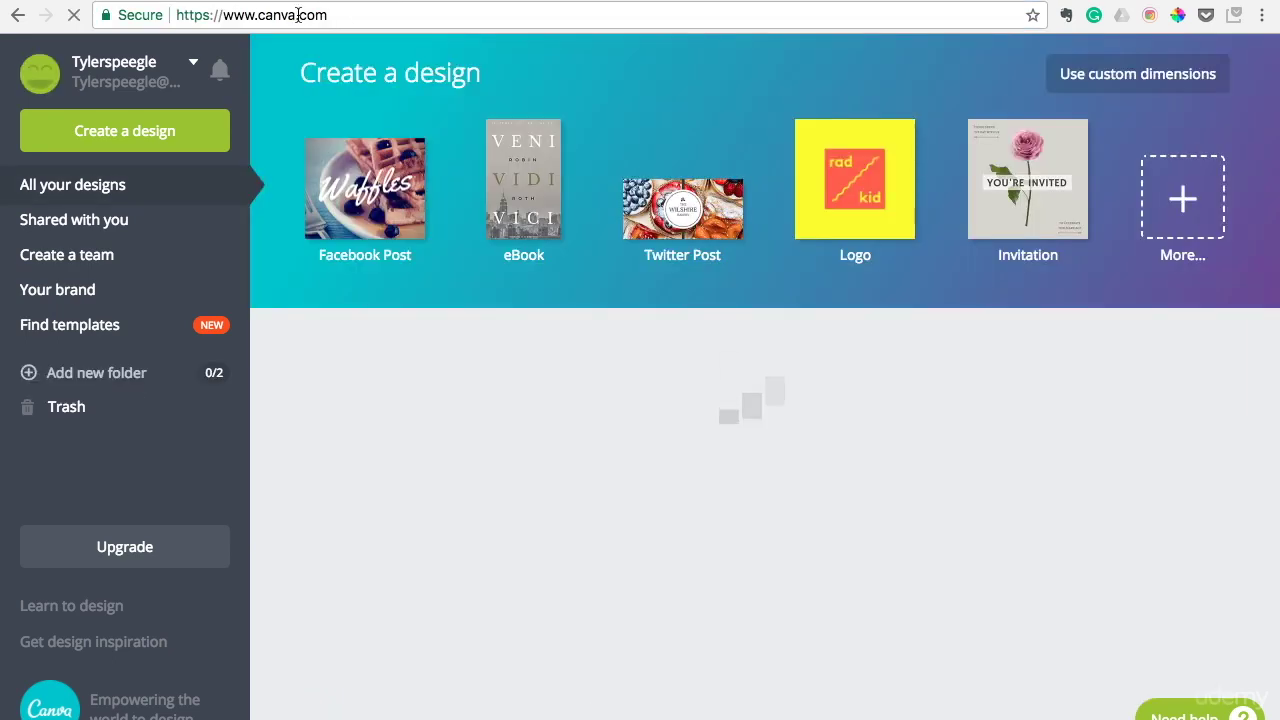
scroll(463, 85, "down", 10)
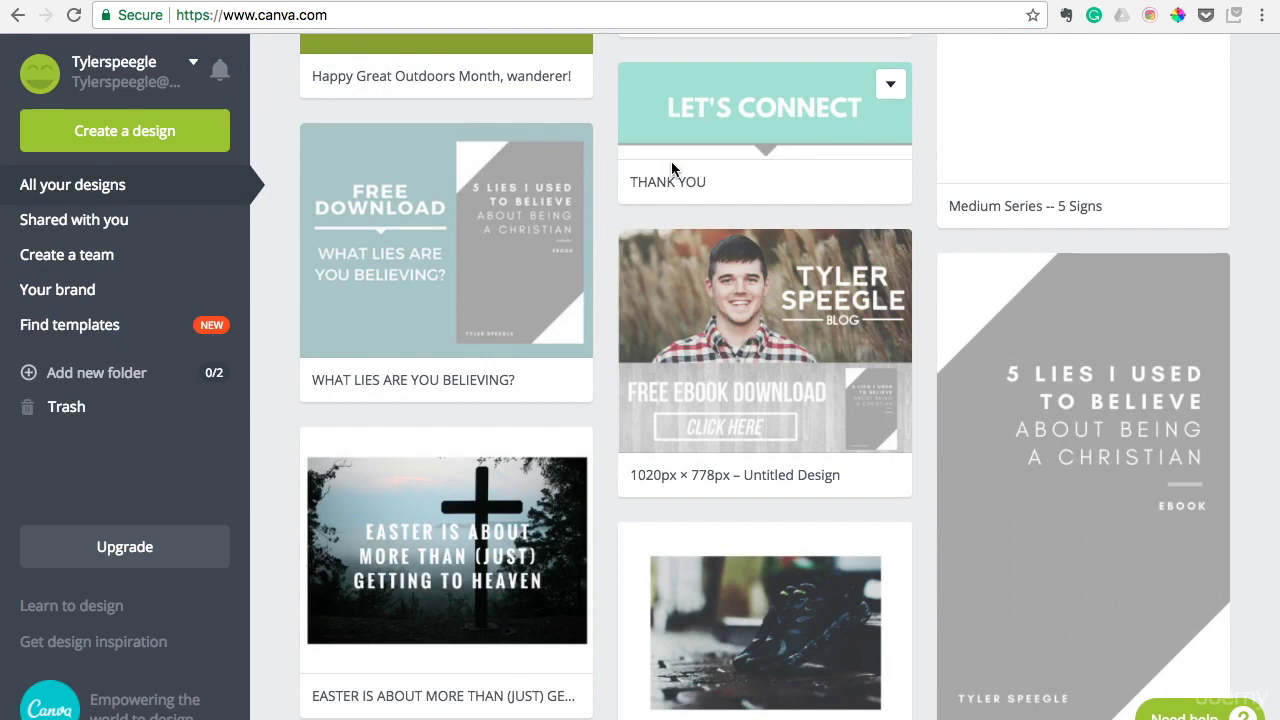
scroll(413, 170, "down", 1)
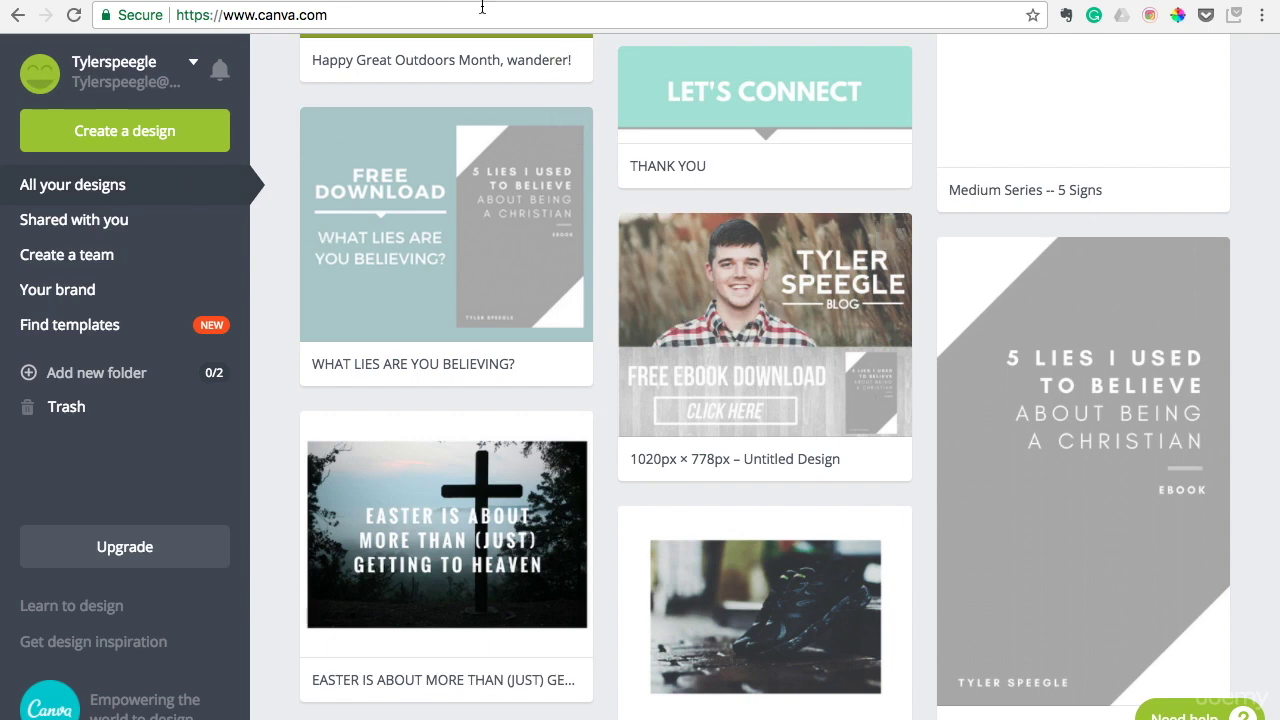
Browse Create a design's types, from Recommended for you to Marketing Materials.
left_click(140, 135)
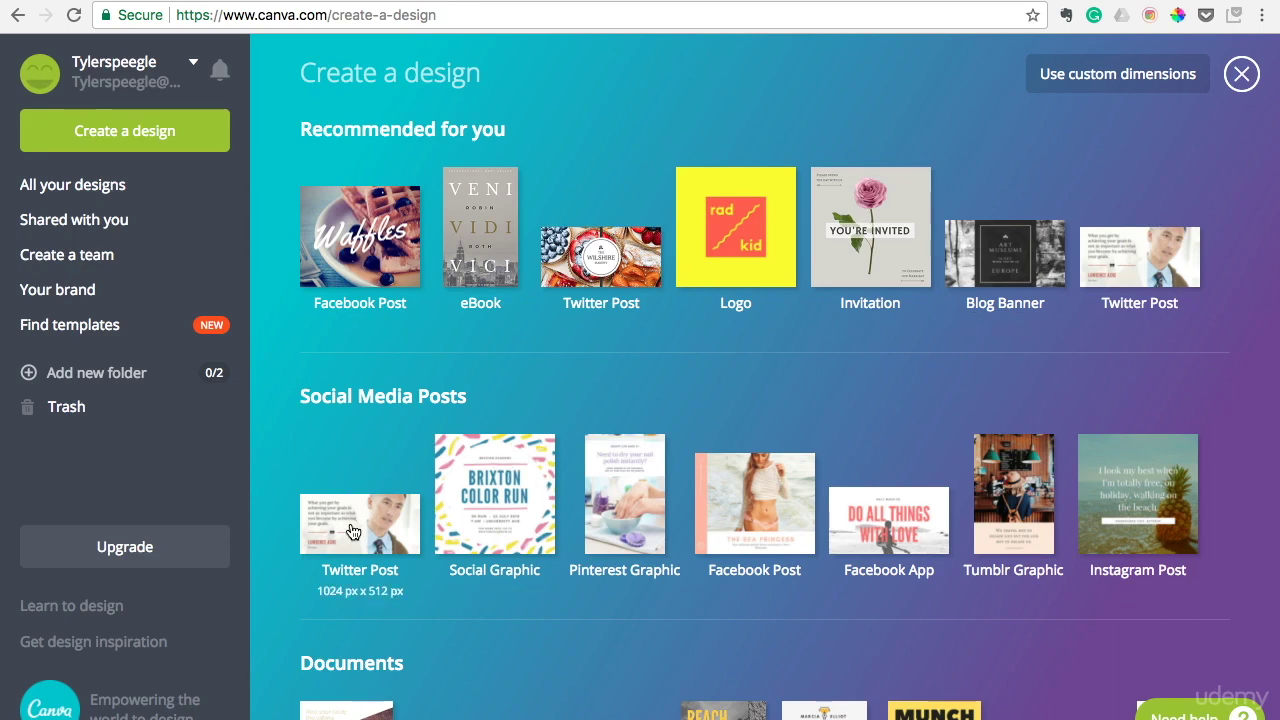
scroll(672, 594, "down", 2)
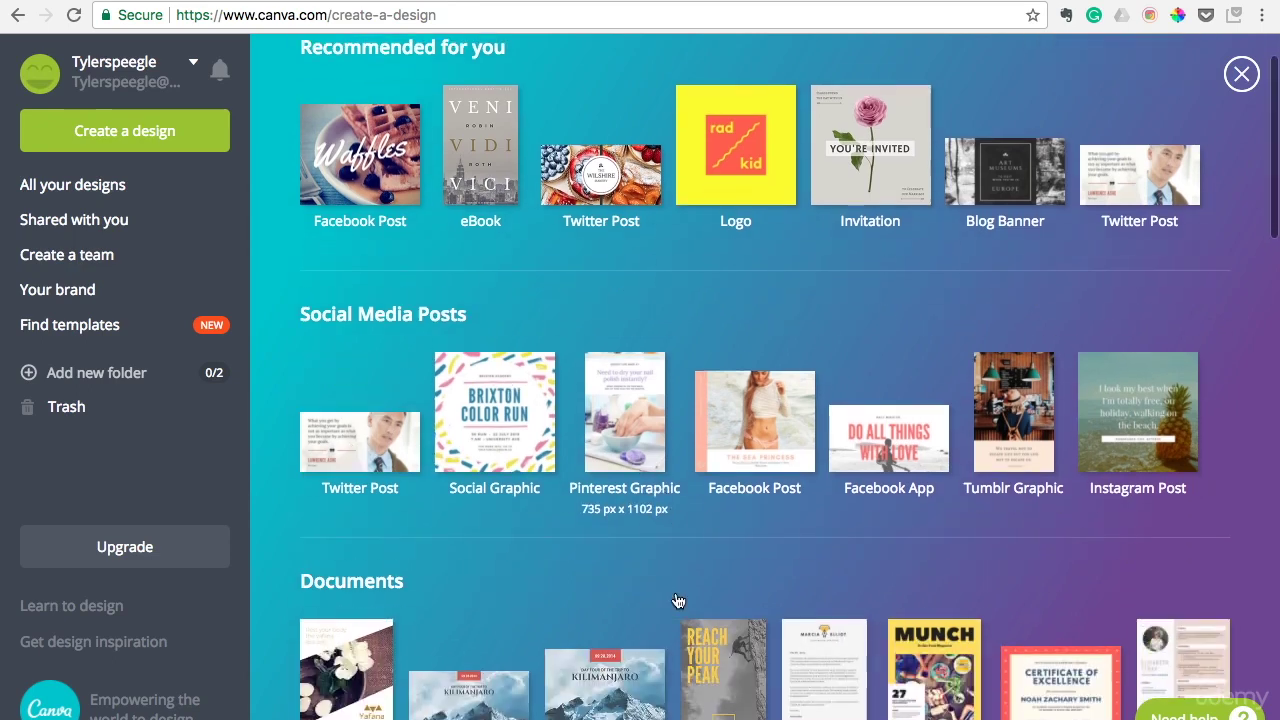
scroll(1069, 526, "down", 5)
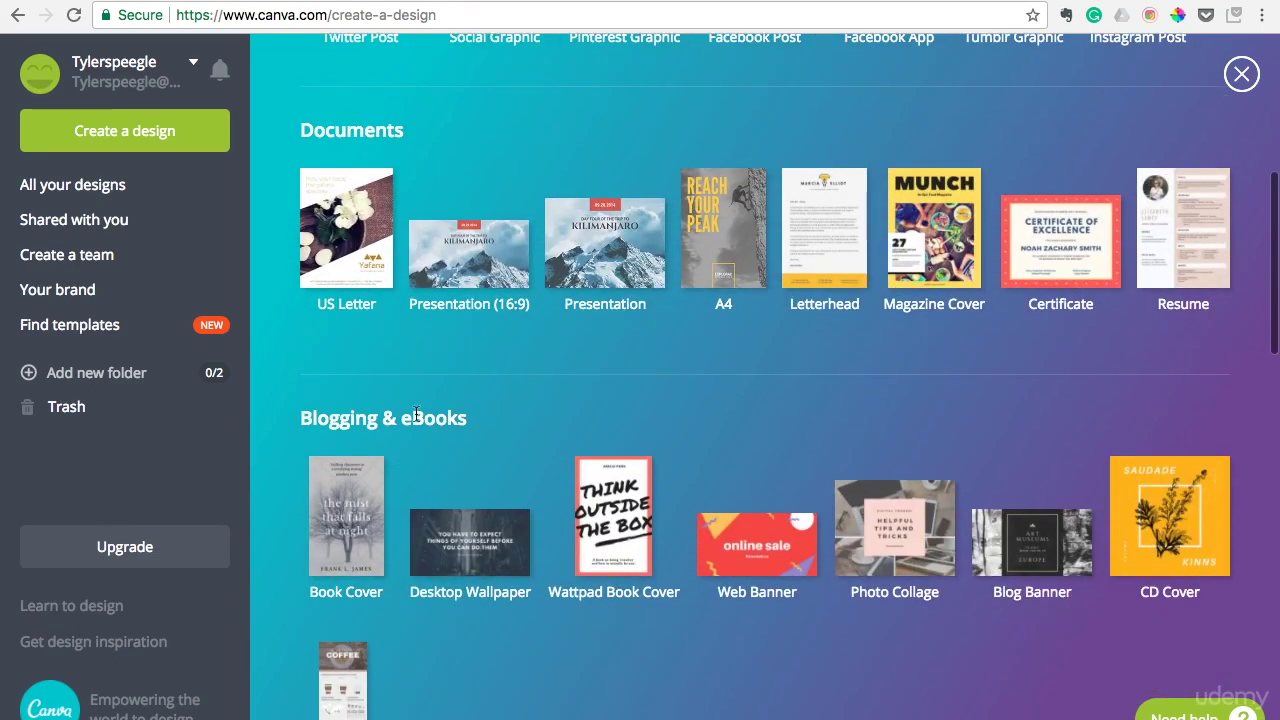
scroll(923, 534, "down", 3)
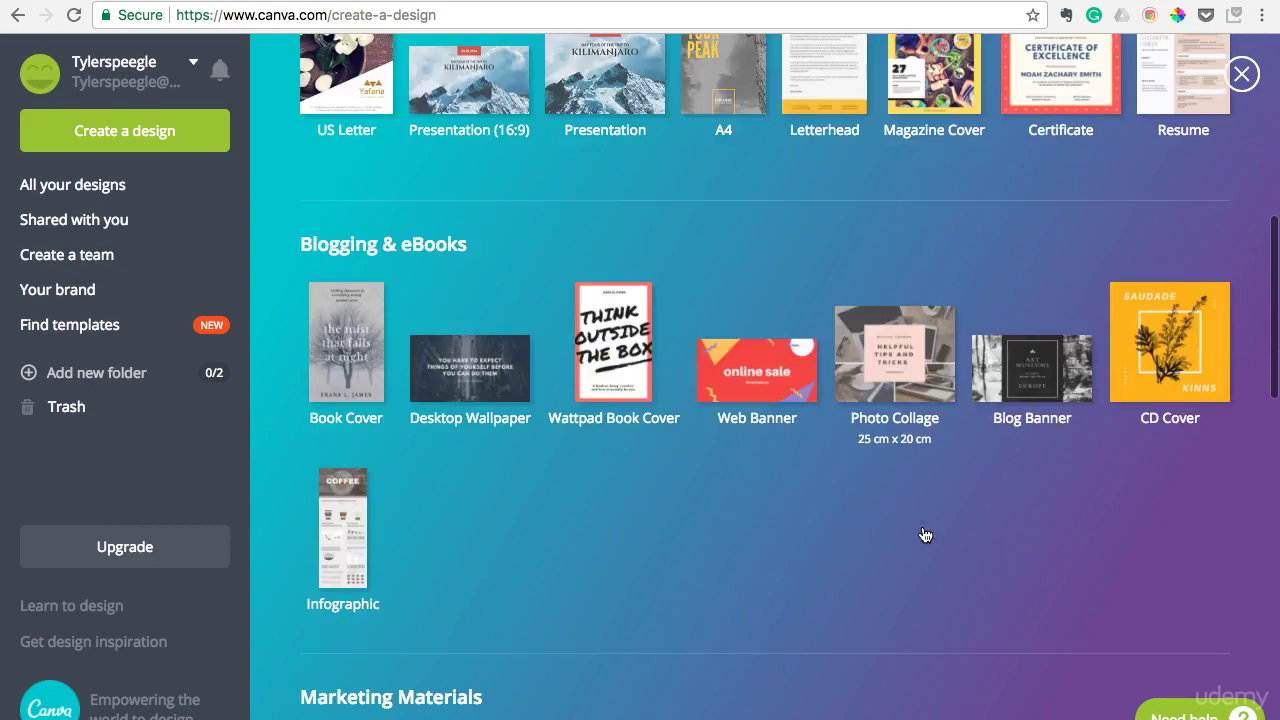
scroll(923, 534, "down", 4)
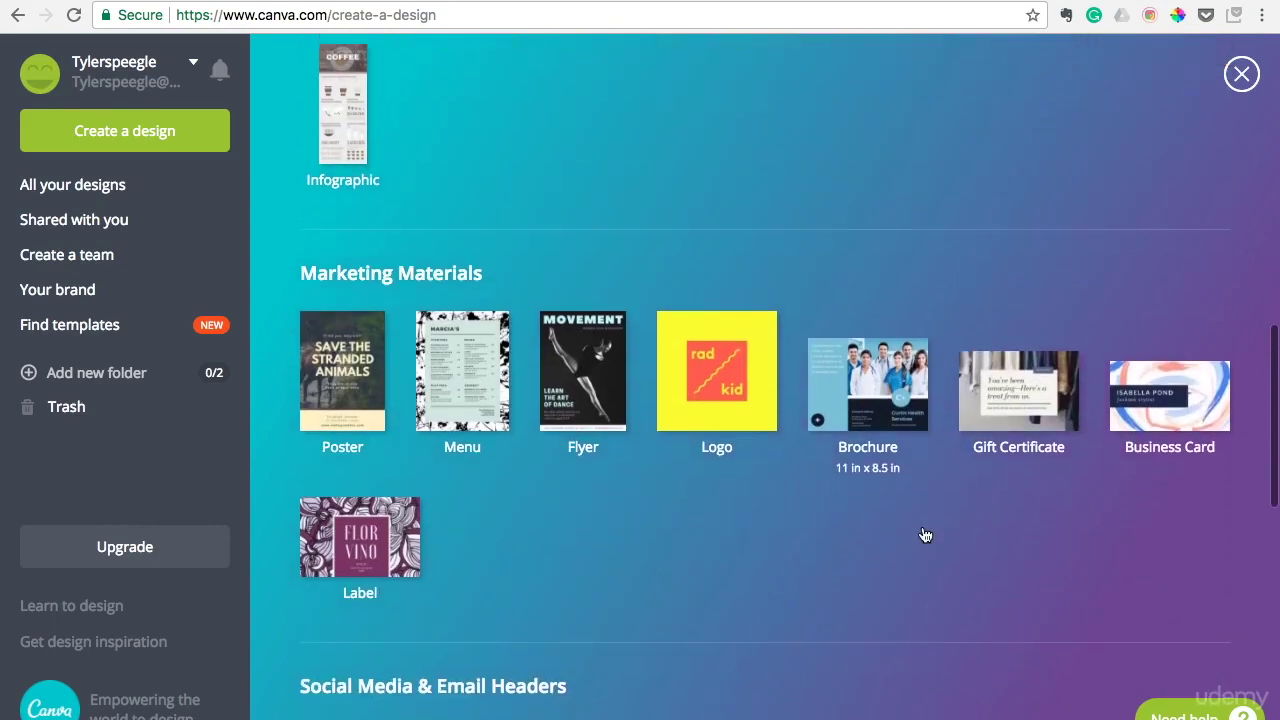
scroll(923, 533, "up", 10)
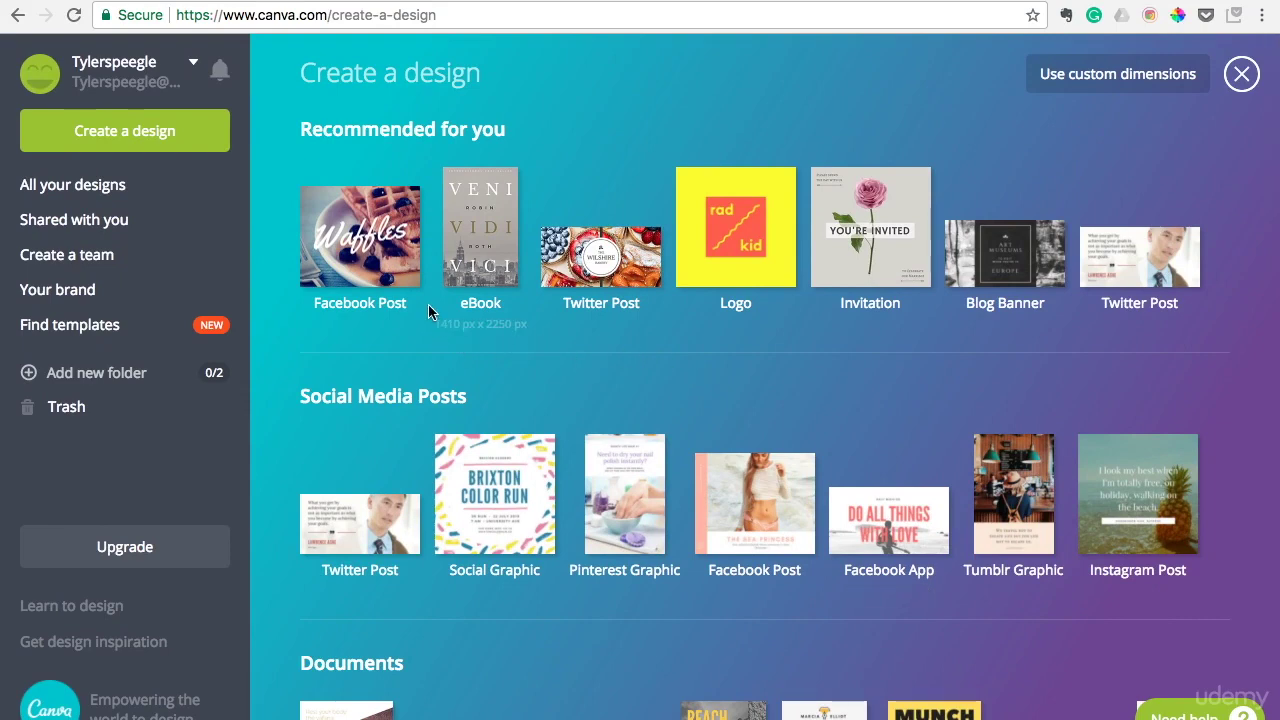
Create a blank Facebook Post design and browse its ready-made layouts.
left_click(400, 270)
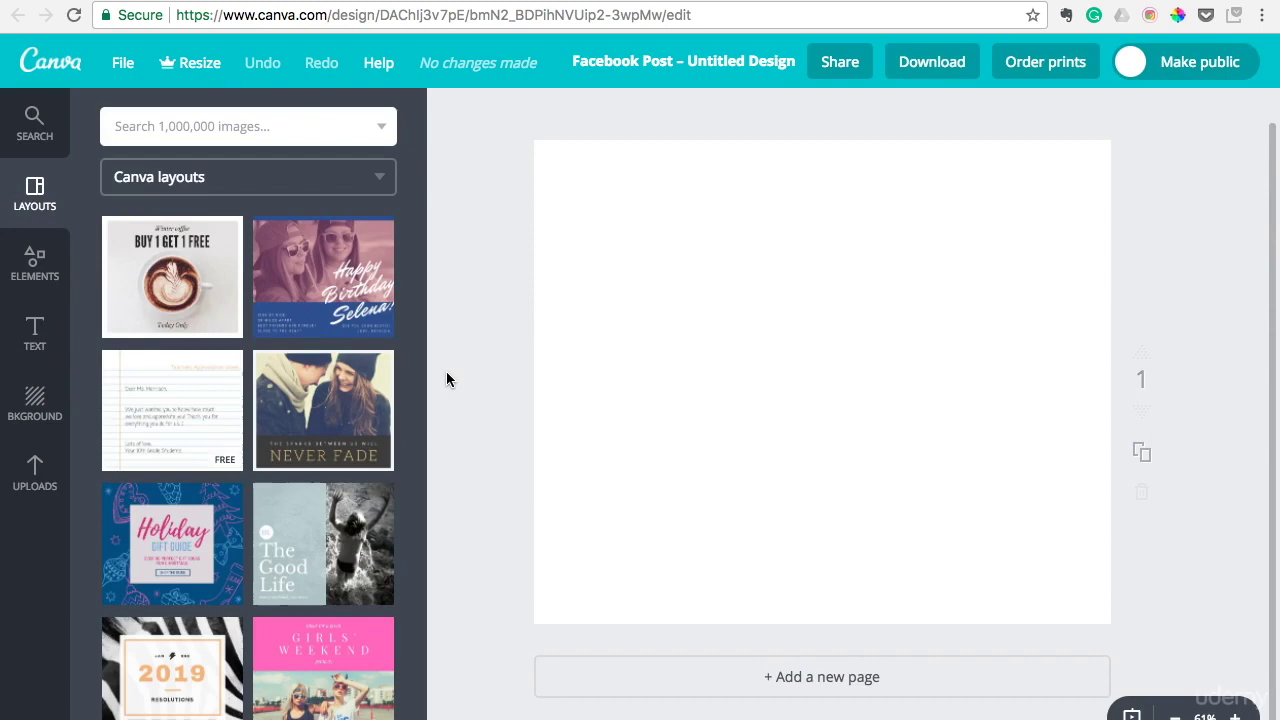
scroll(329, 400, "down", 3)
scroll(329, 400, "down", 8)
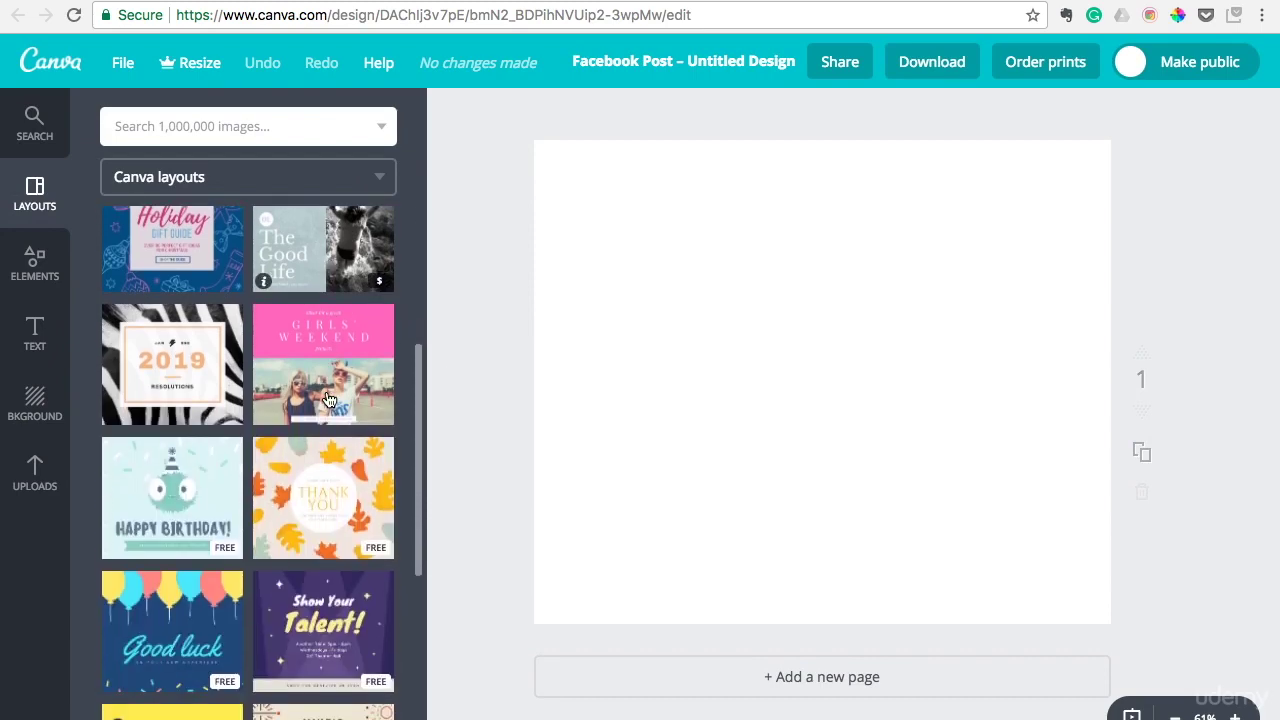
scroll(329, 400, "up", 10)
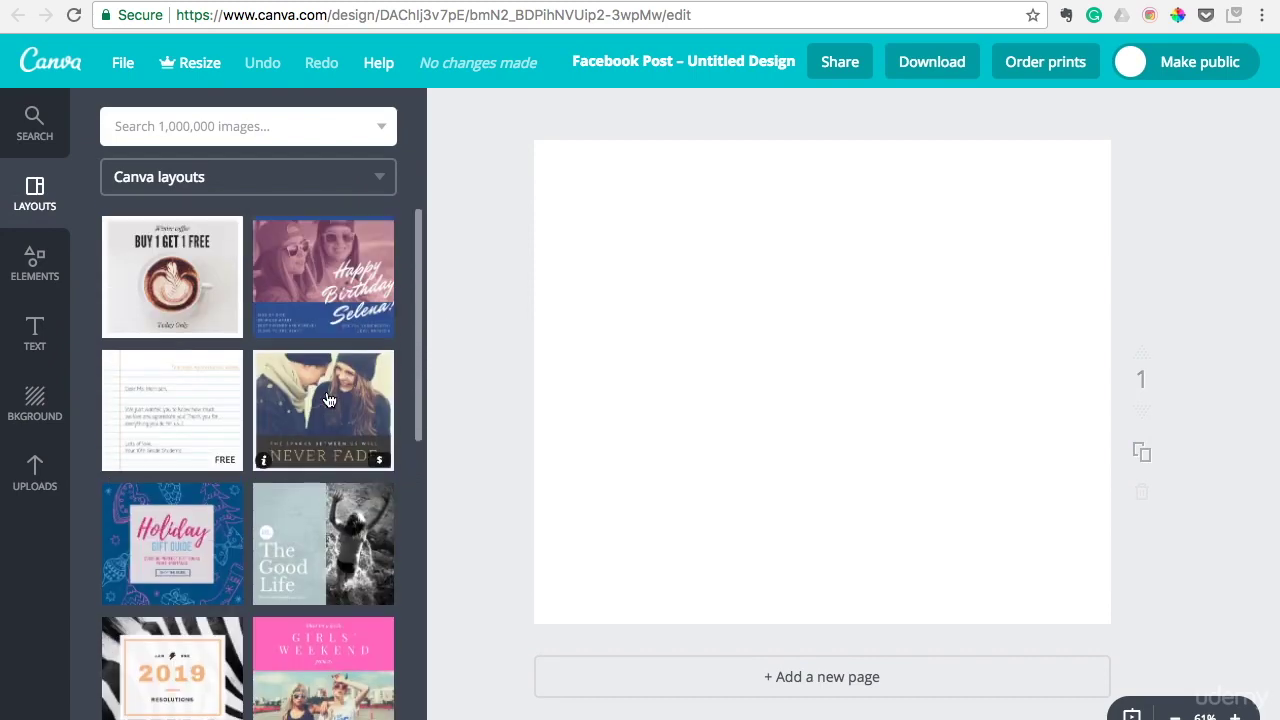
scroll(316, 508, "down", 1)
scroll(316, 508, "down", 3)
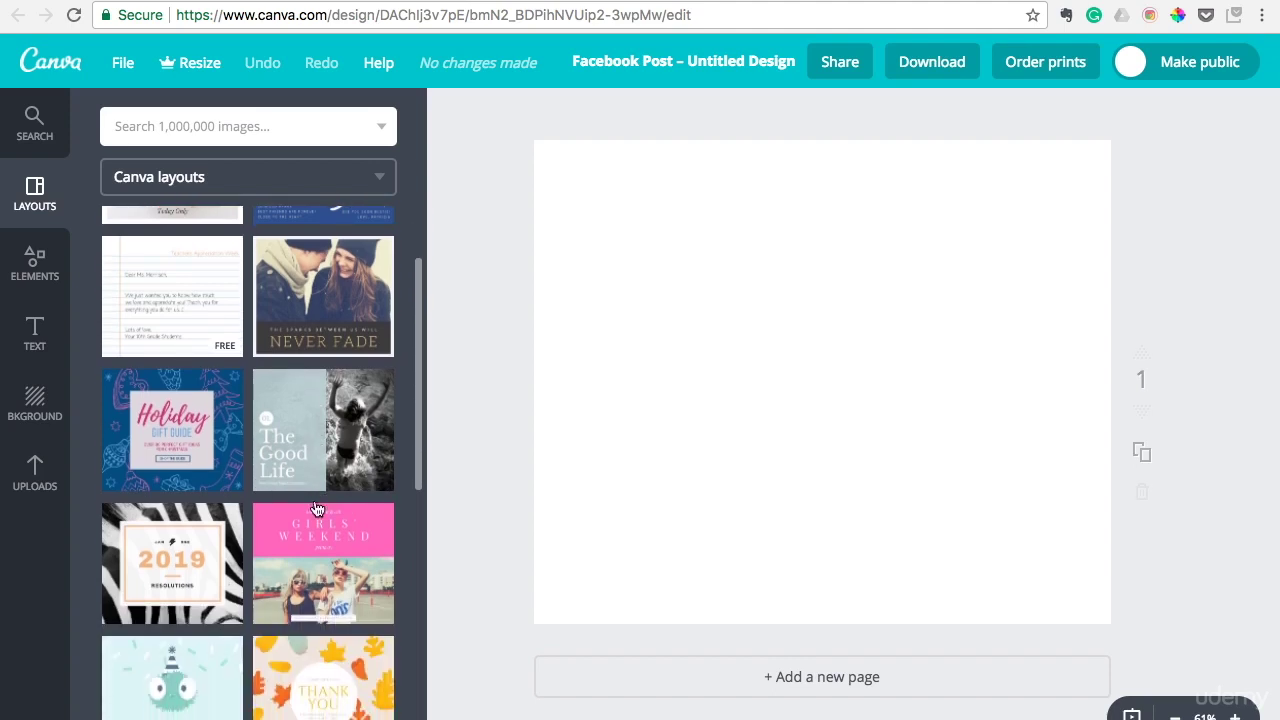
scroll(316, 508, "up", 3)
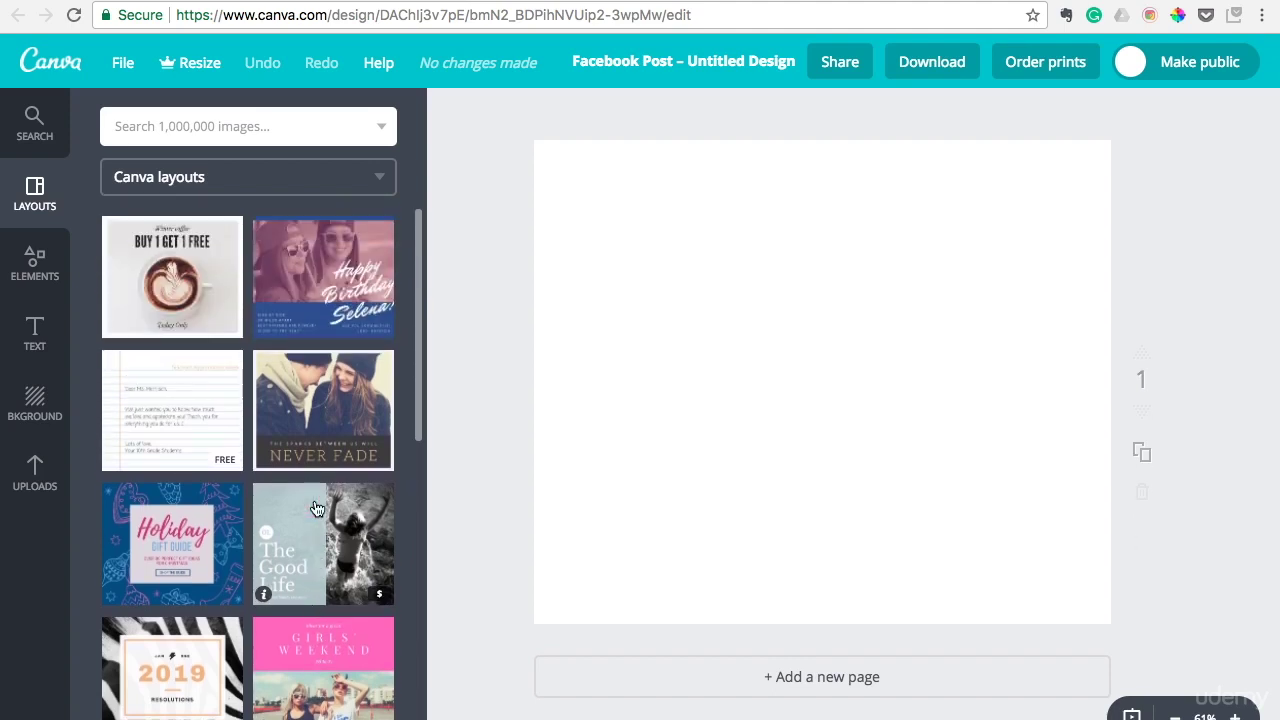
scroll(316, 508, "down", 3)
scroll(150, 328, "up", 3)
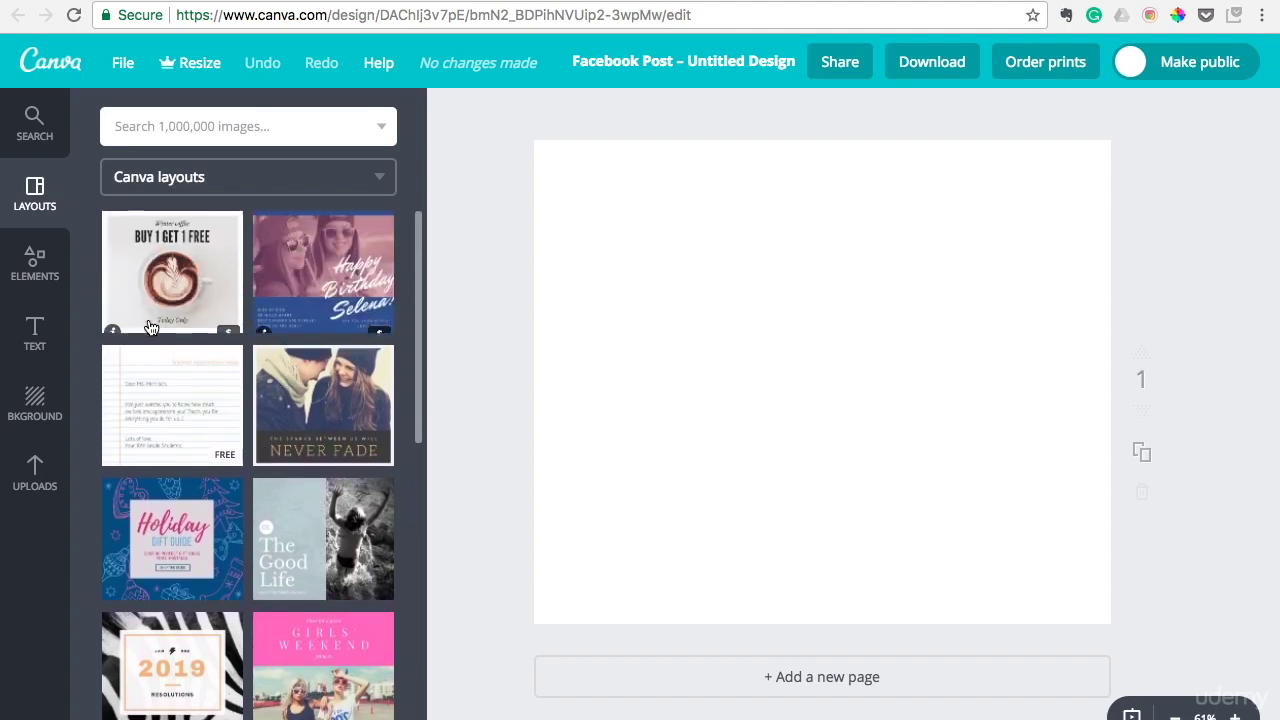
Add the previously uploaded typewriter photo to the page.
left_click(40, 395)
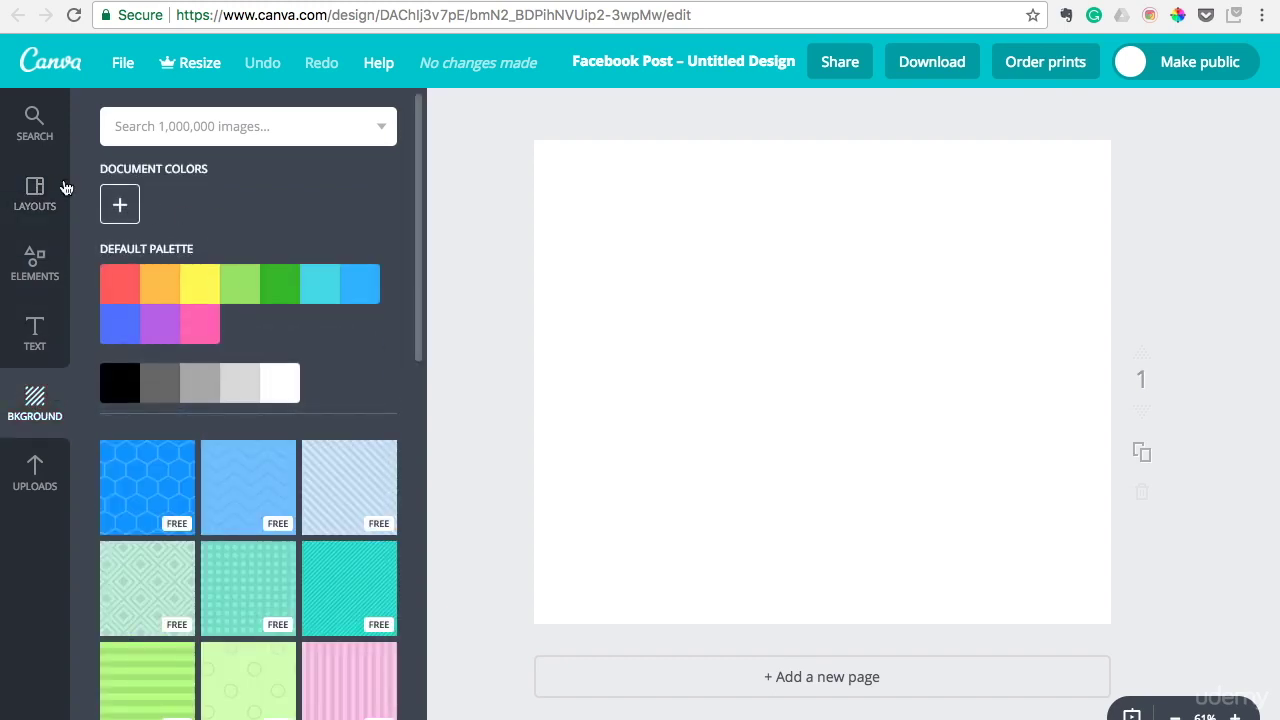
left_click(34, 485)
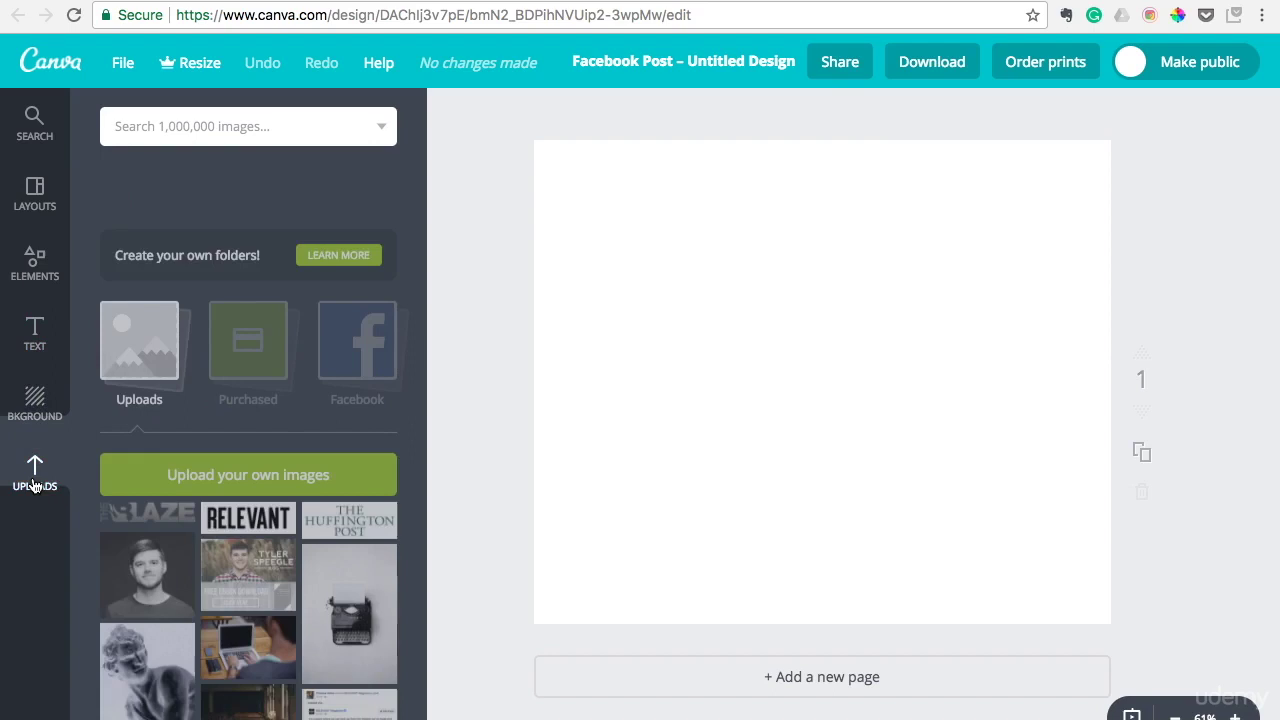
left_click(360, 550)
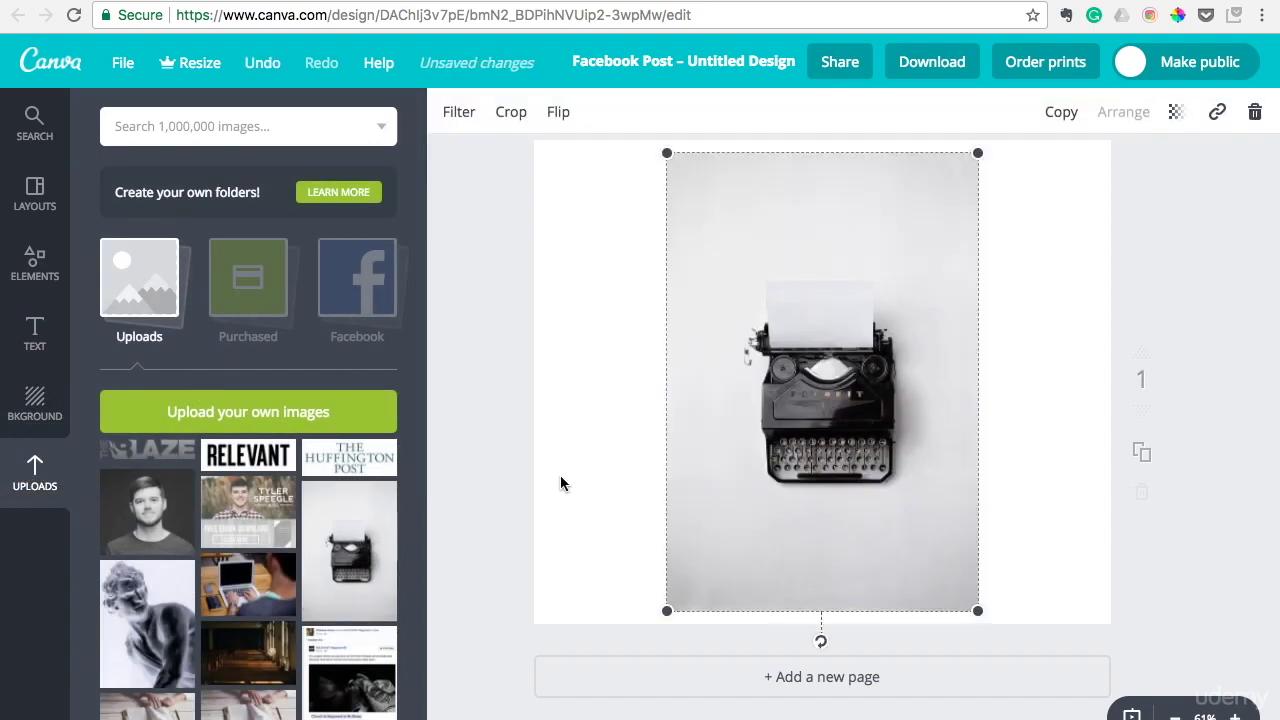
Enlarge the typewriter photo to cover the whole canvas and nudge it slightly up.
left_click_drag(977, 611, 1066, 716)
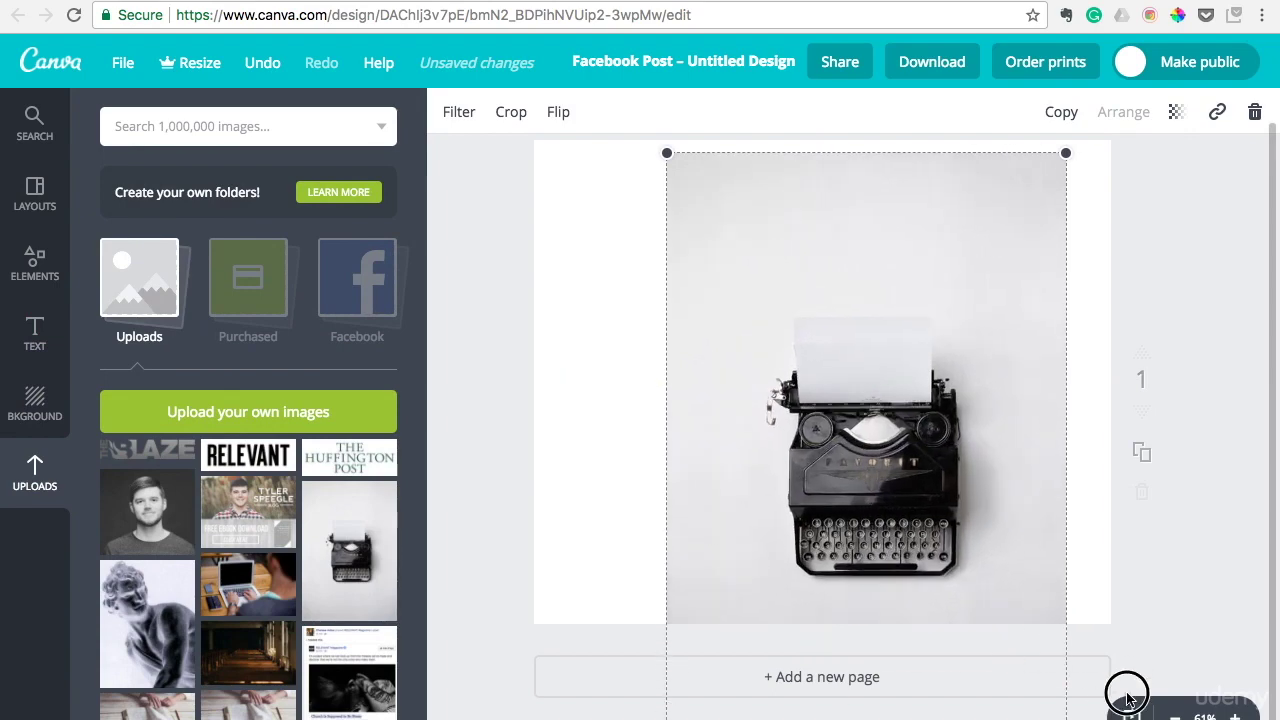
left_click_drag(700, 200, 637, 180)
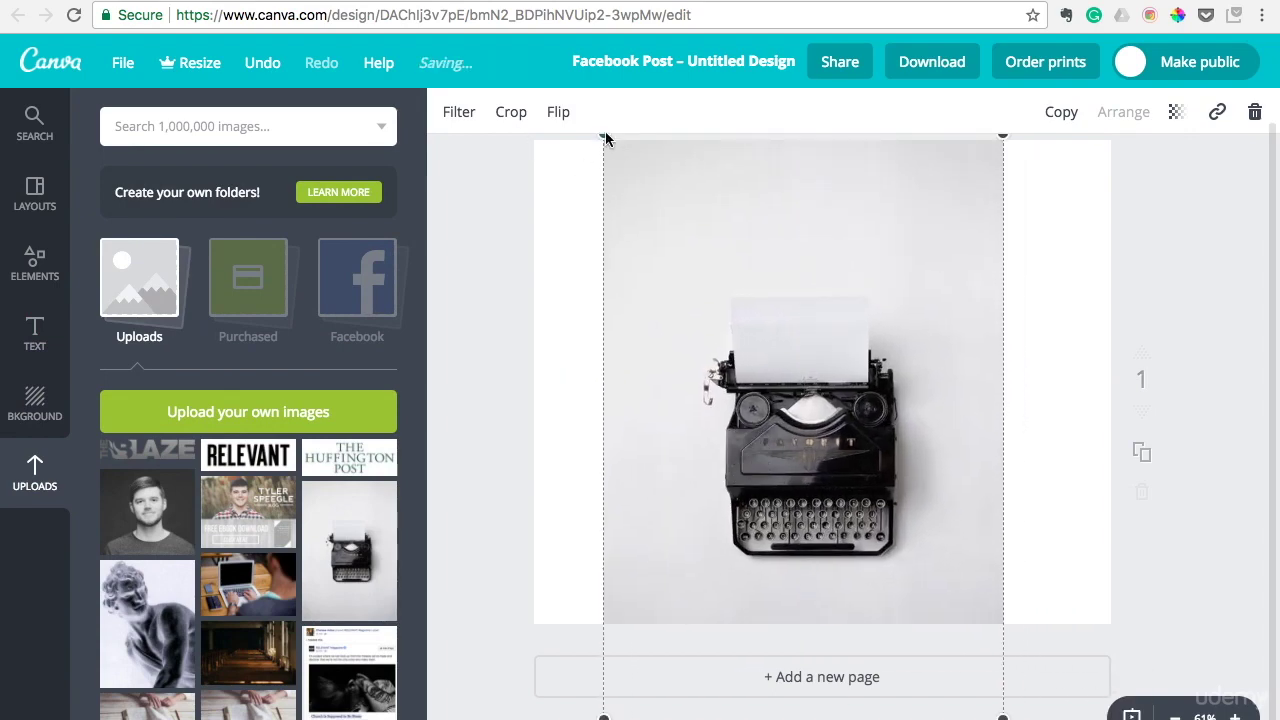
left_click_drag(604, 132, 366, 49)
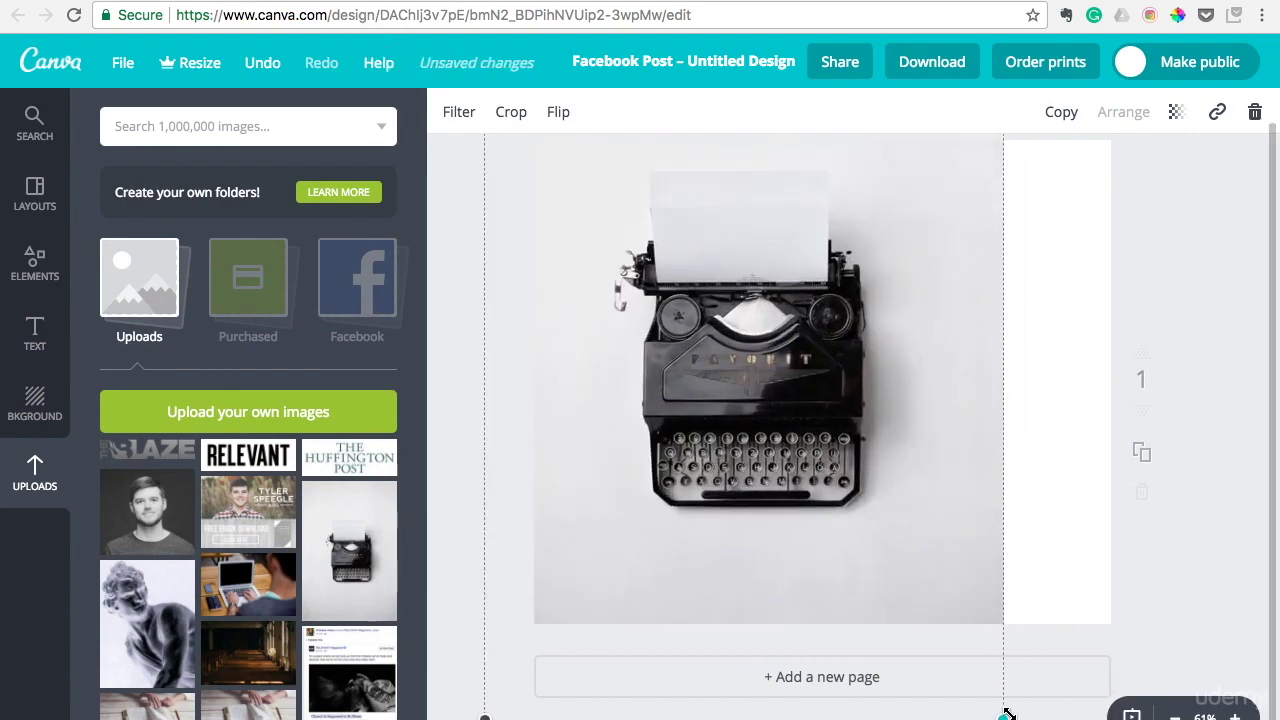
left_click_drag(1003, 713, 1111, 716)
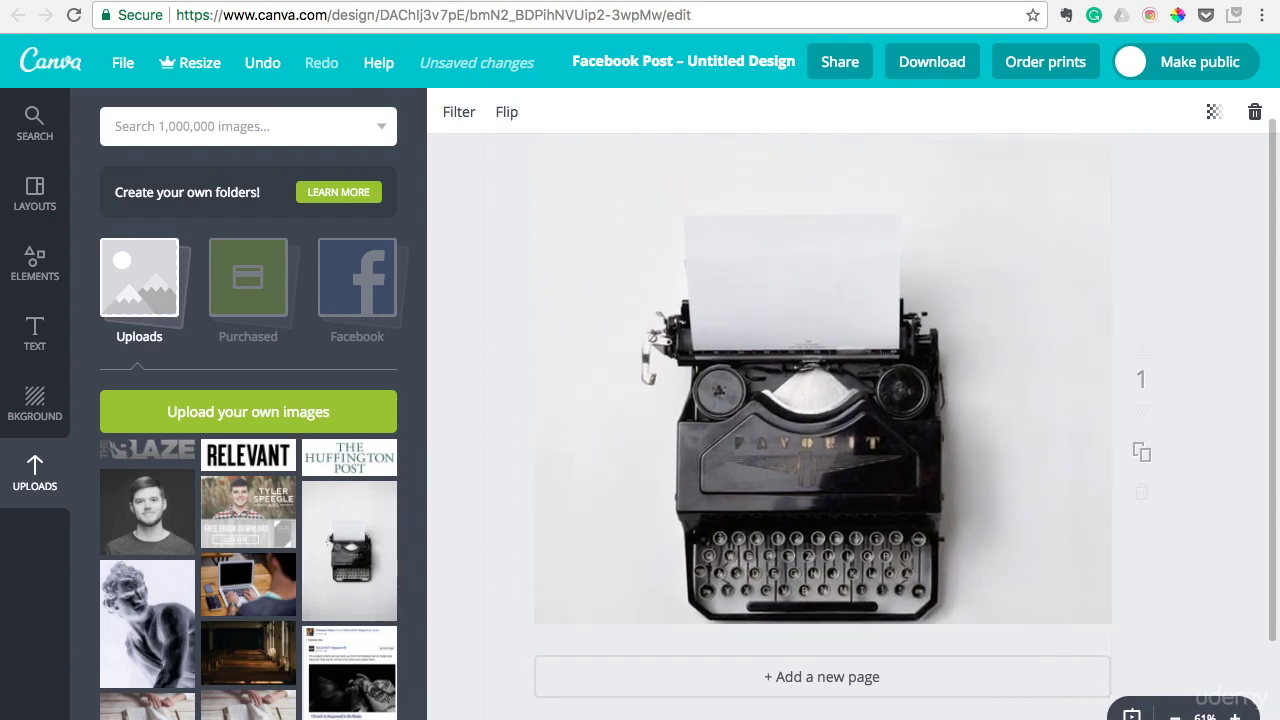
left_click_drag(1032, 475, 1033, 445)
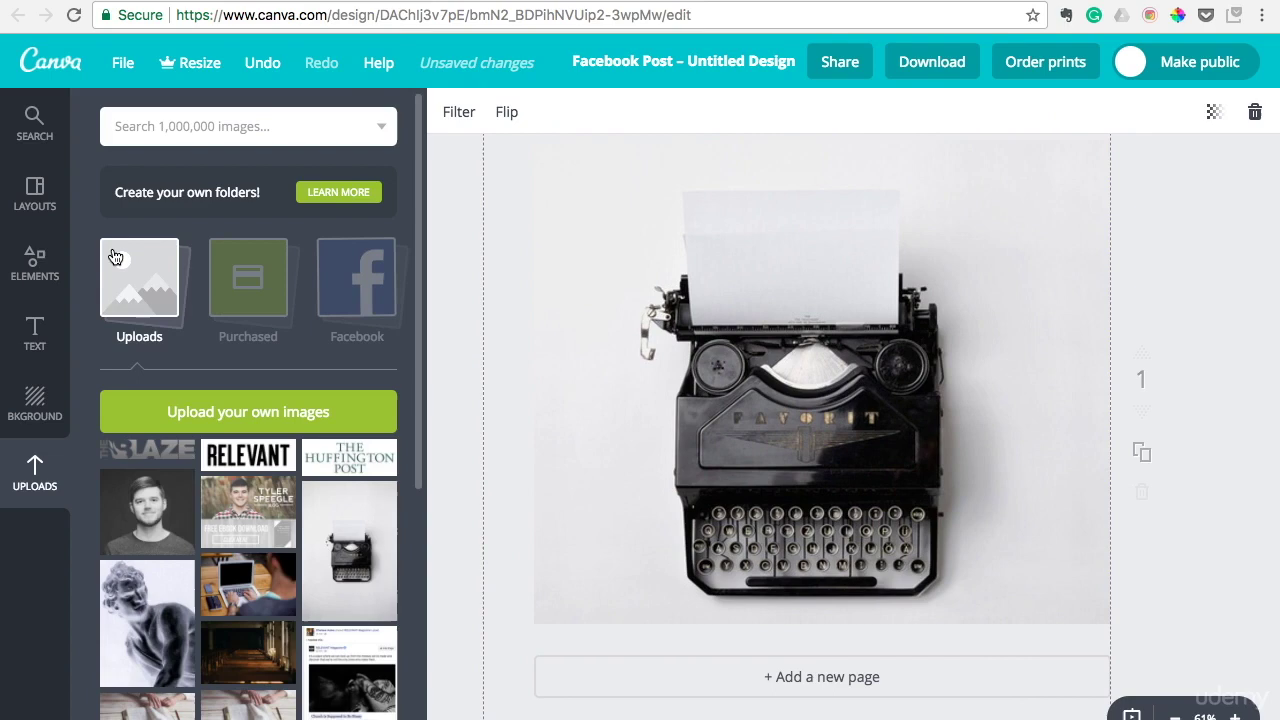
Add the 'DAZZLE eau de parfum' combination from the Text templates to the design.
left_click(36, 334)
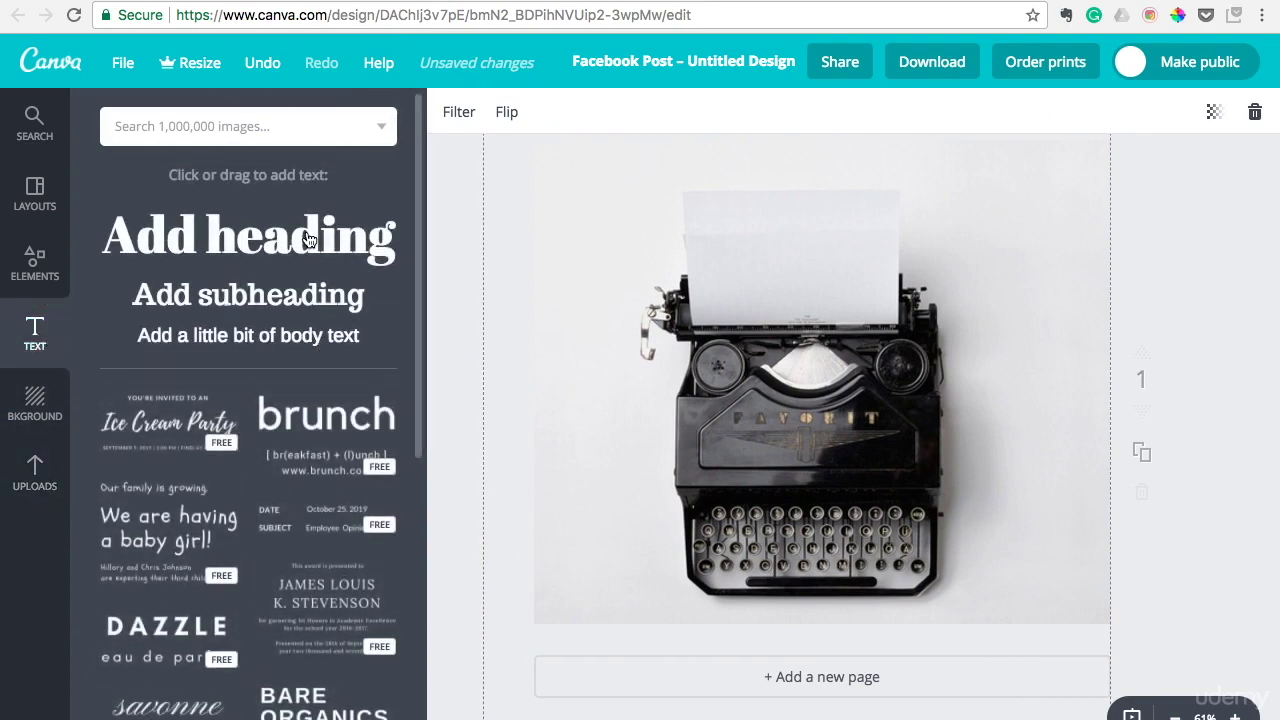
scroll(196, 474, "down", 5)
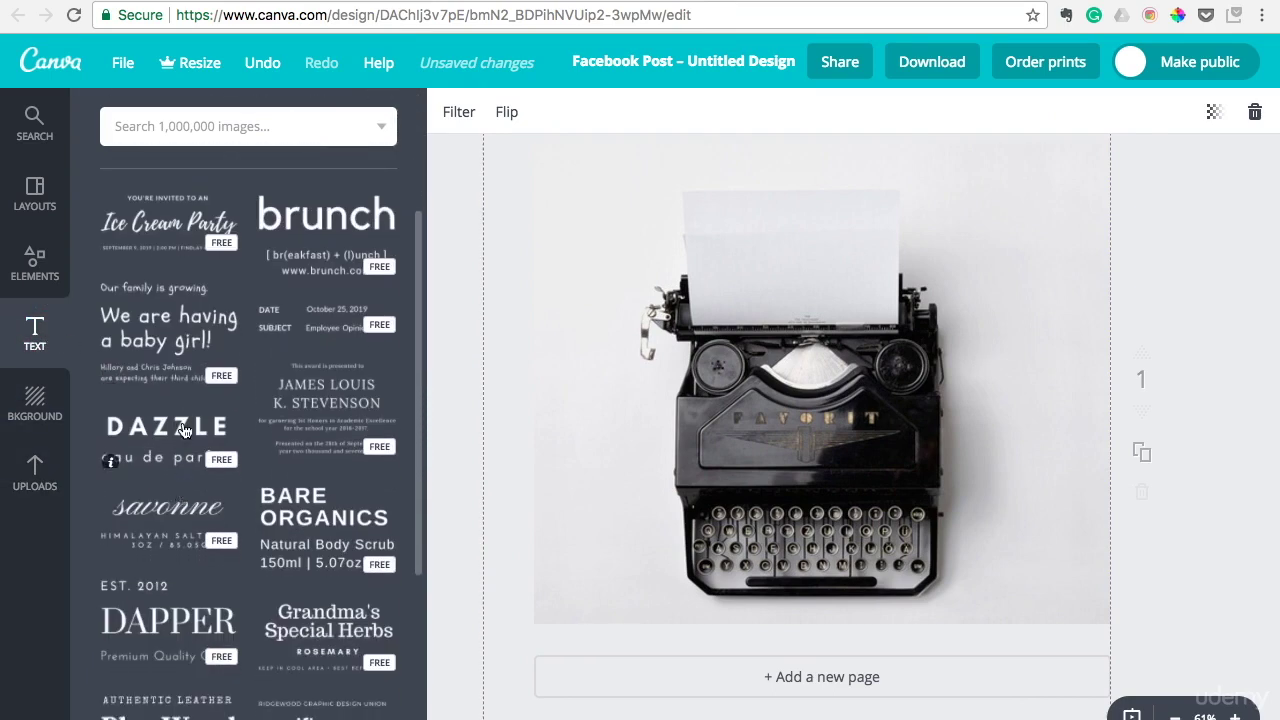
scroll(170, 582, "down", 3)
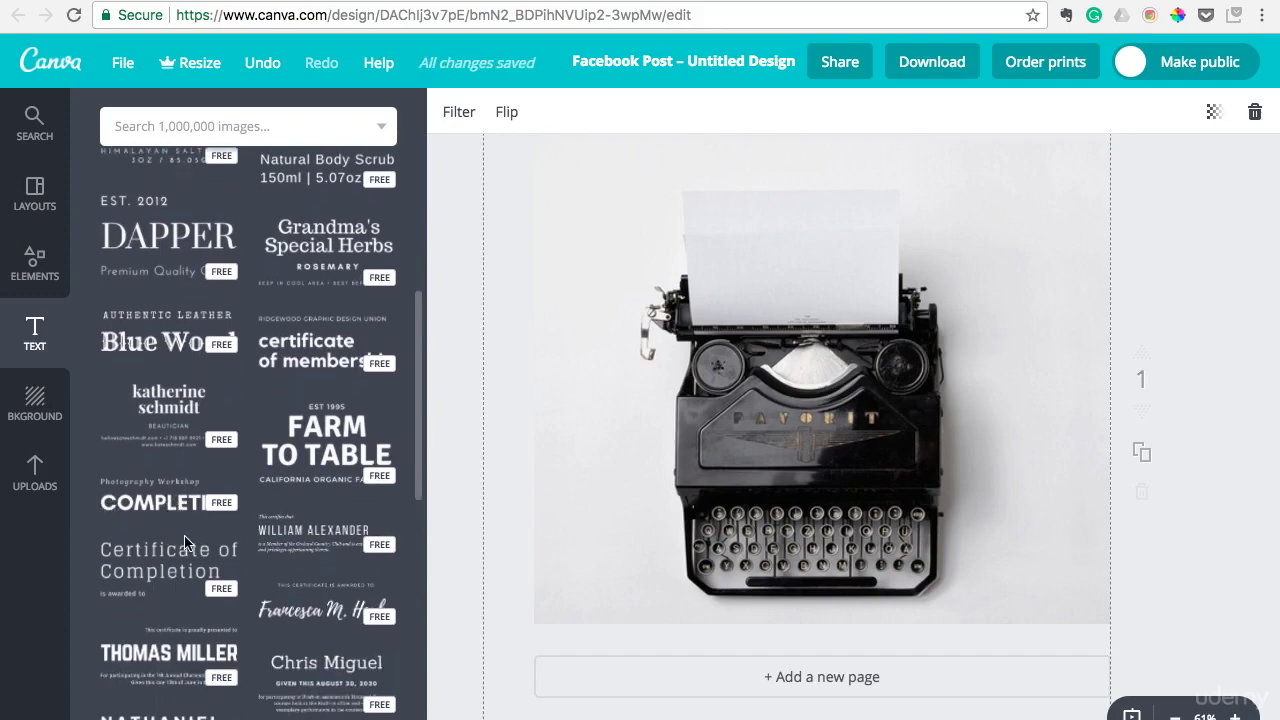
scroll(184, 535, "down", 5)
scroll(185, 545, "down", 2)
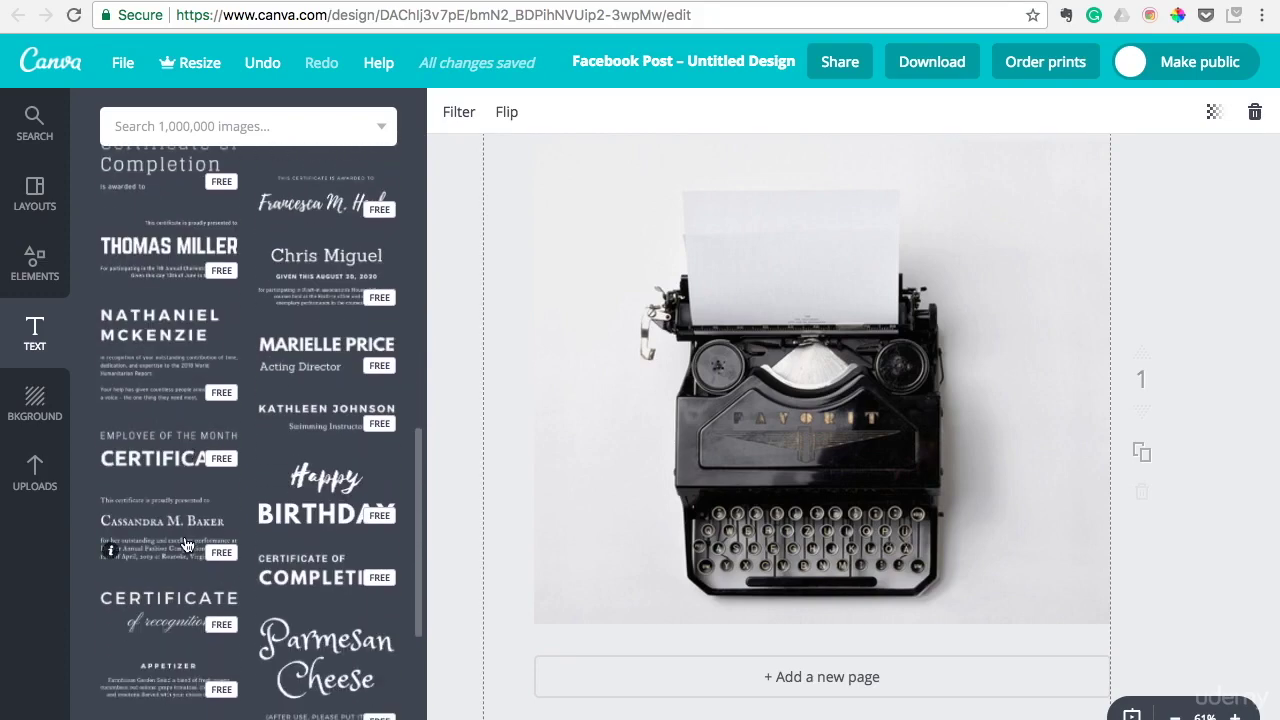
scroll(184, 545, "up", 14)
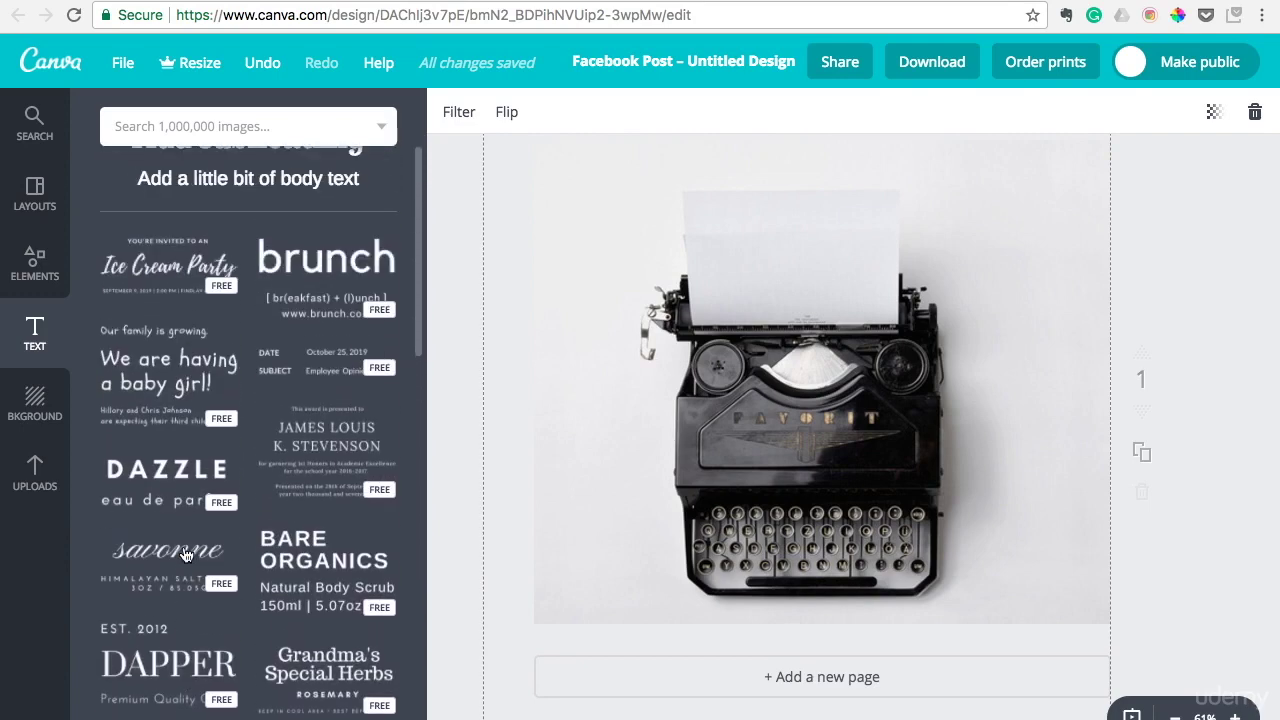
scroll(337, 363, "up", 3)
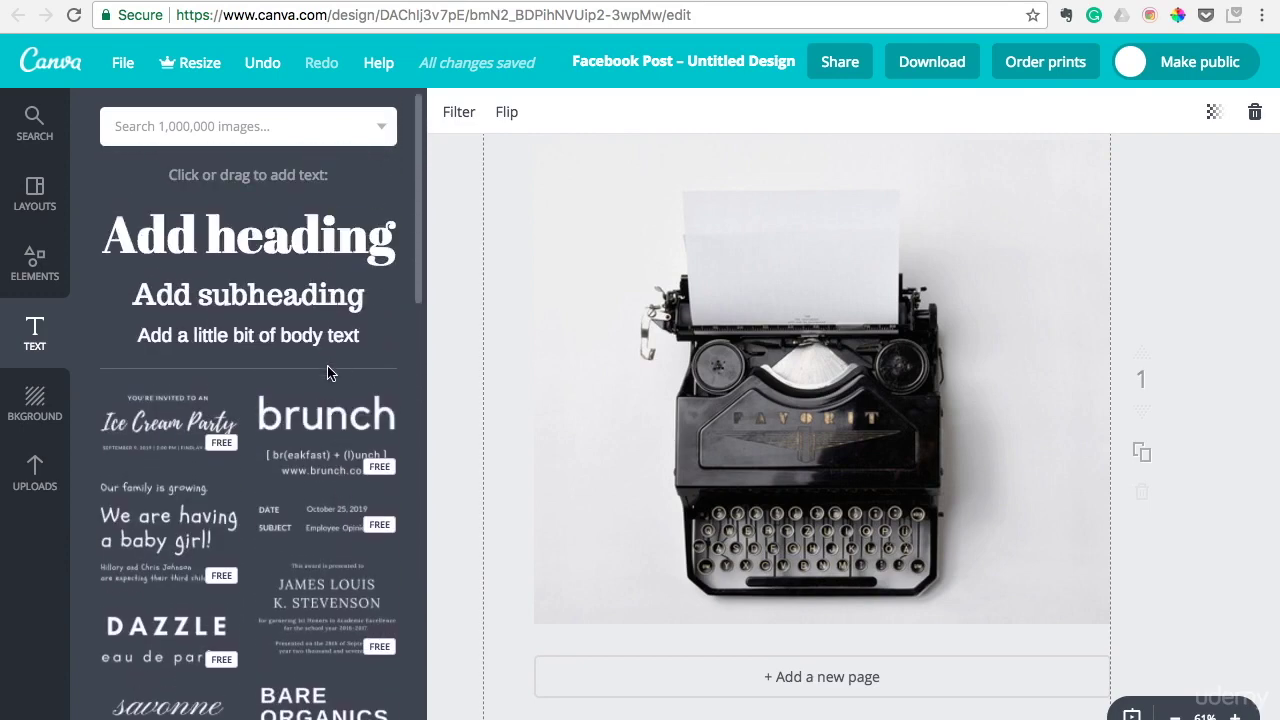
scroll(316, 543, "down", 4)
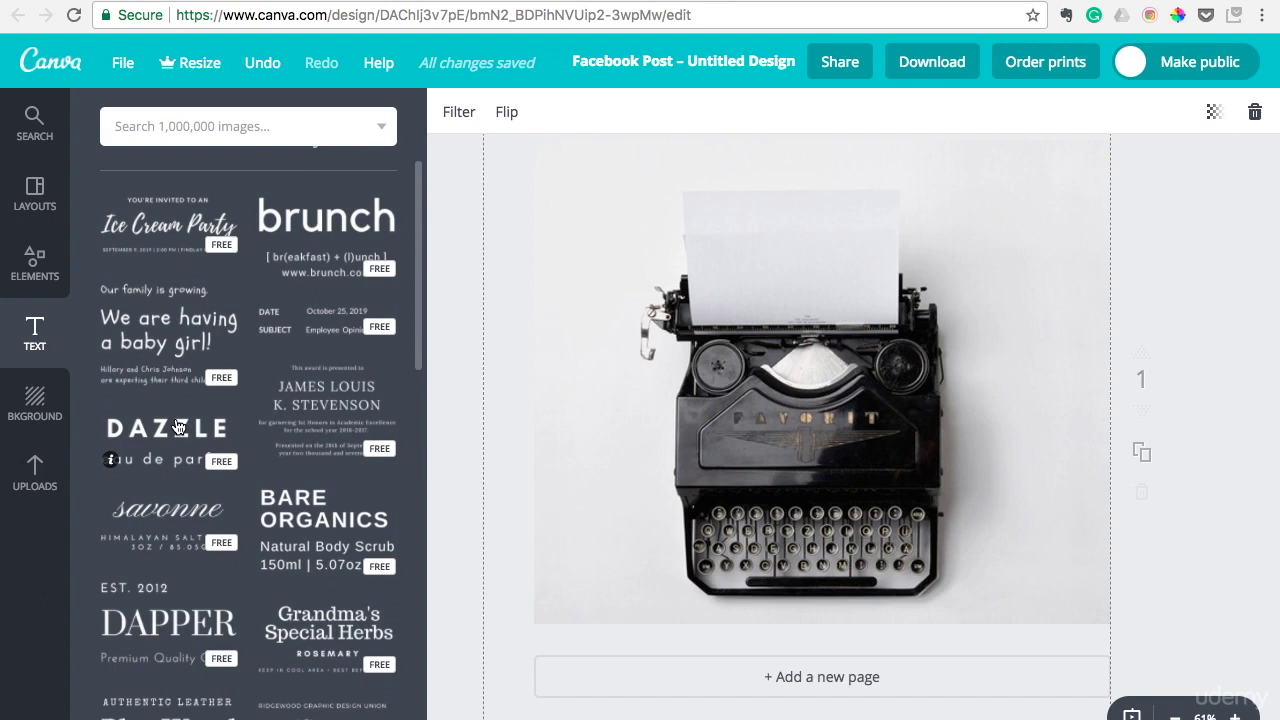
left_click(178, 427)
Place the DAZZLE text on the typewriter paper and change it to 'THIS A TEST'.
left_click_drag(872, 385, 905, 305)
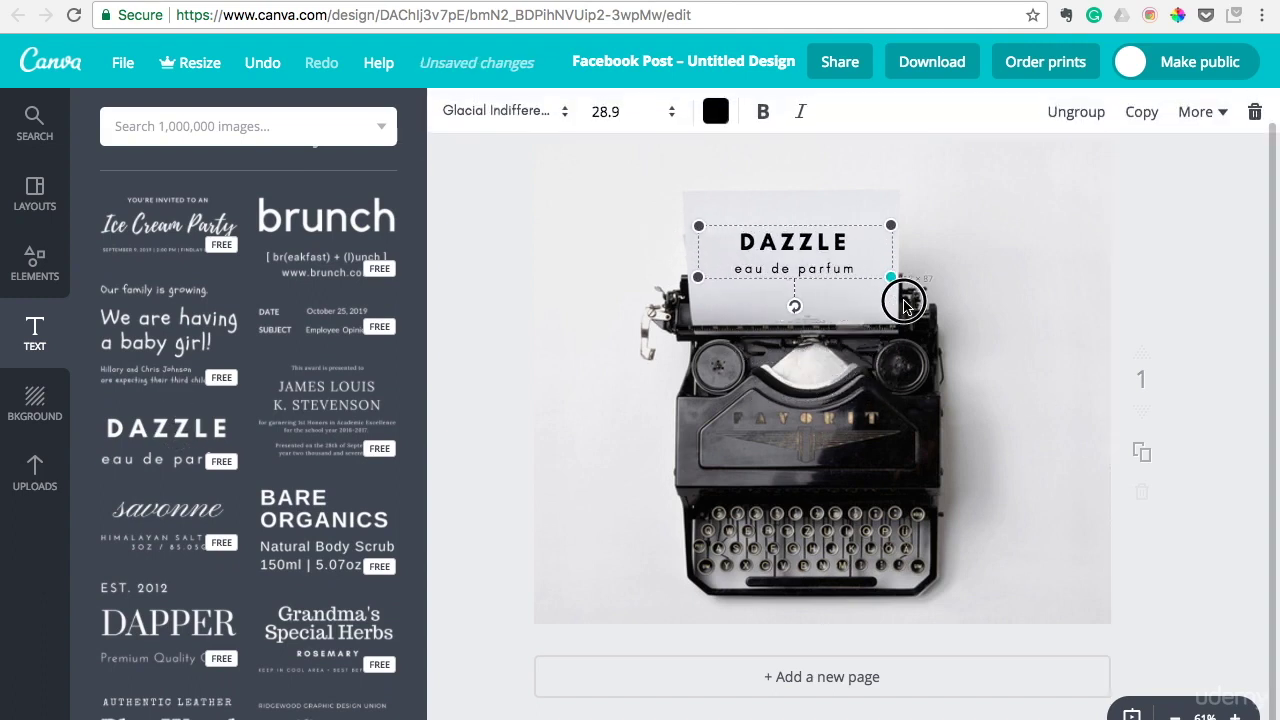
double_click(833, 253)
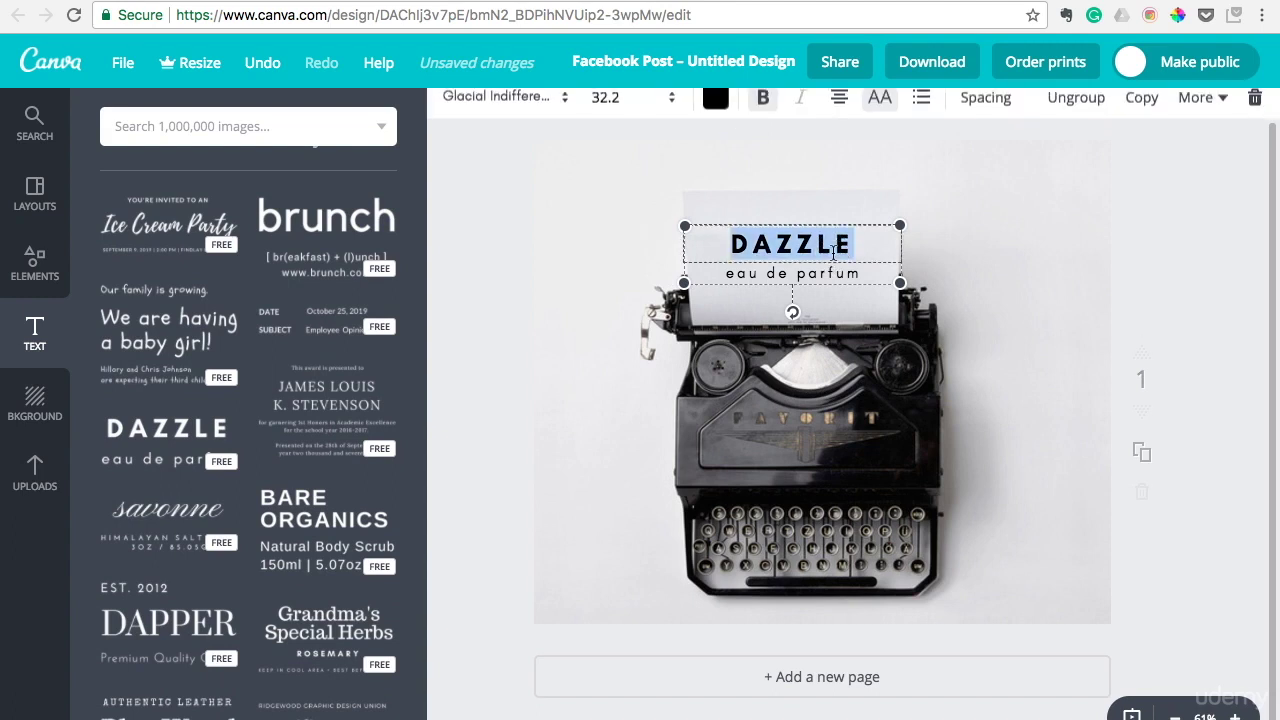
key("BackSpace")
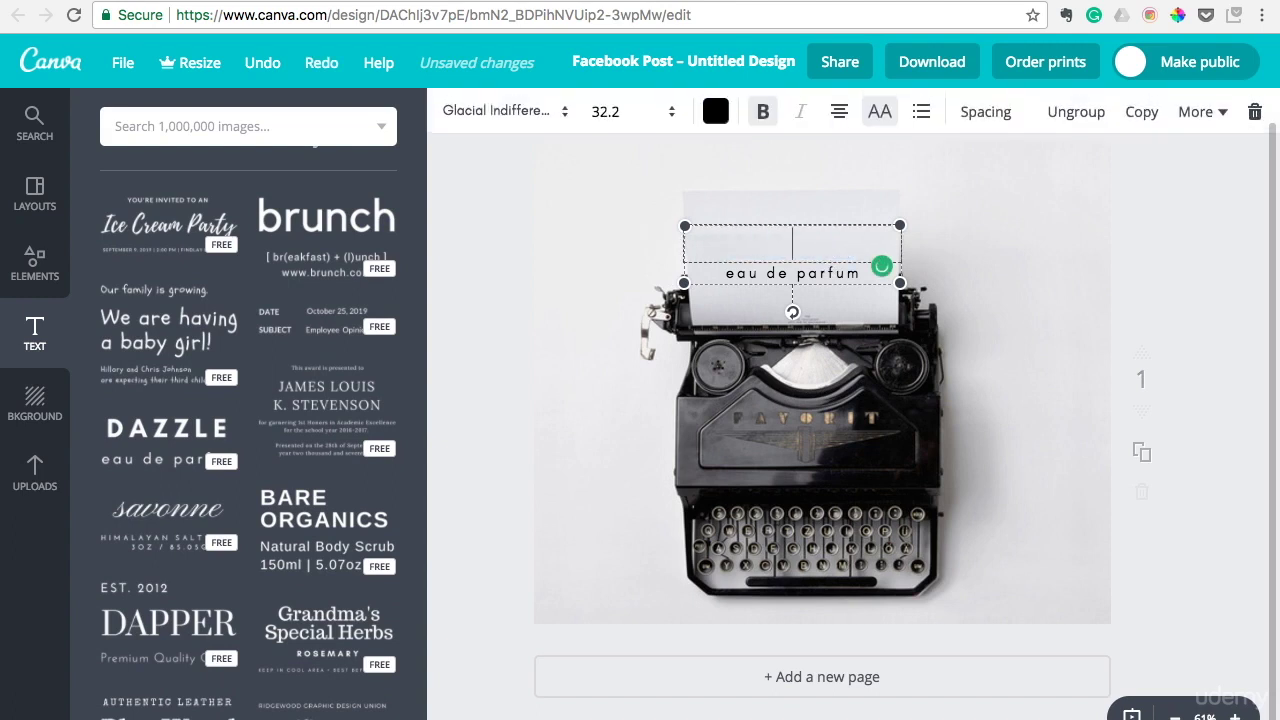
type("THIS A")
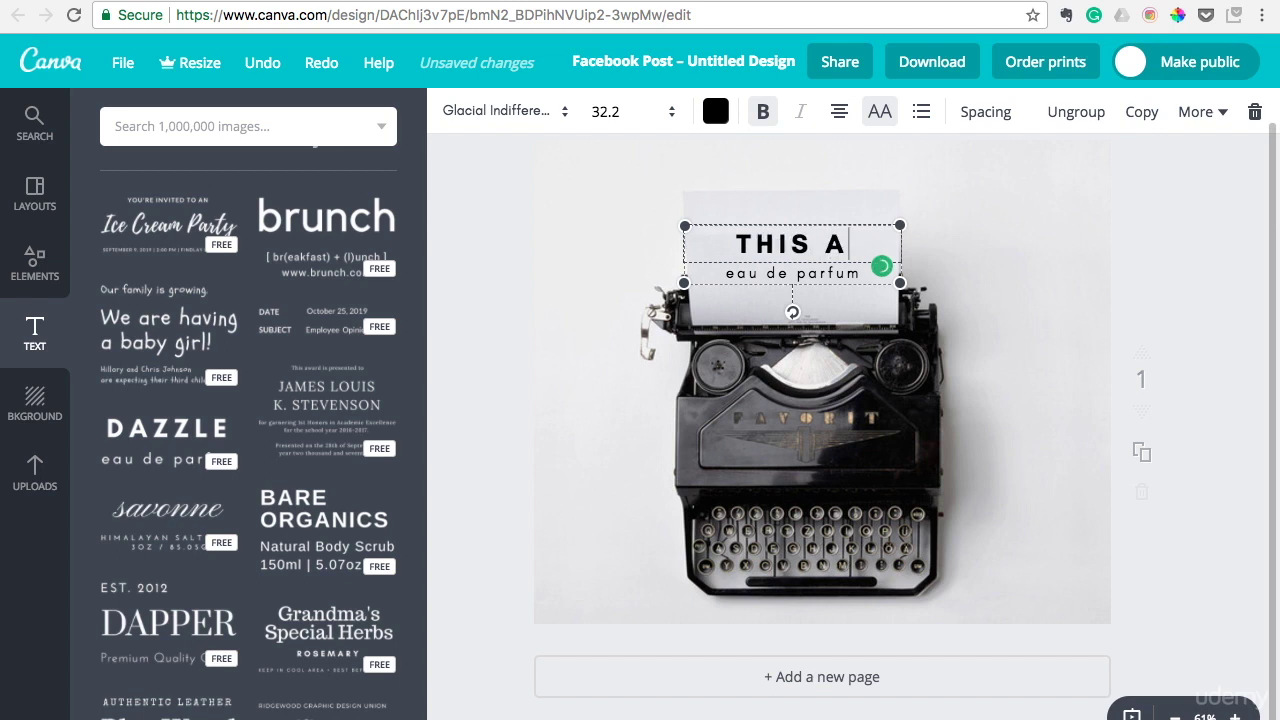
type(" TEST")
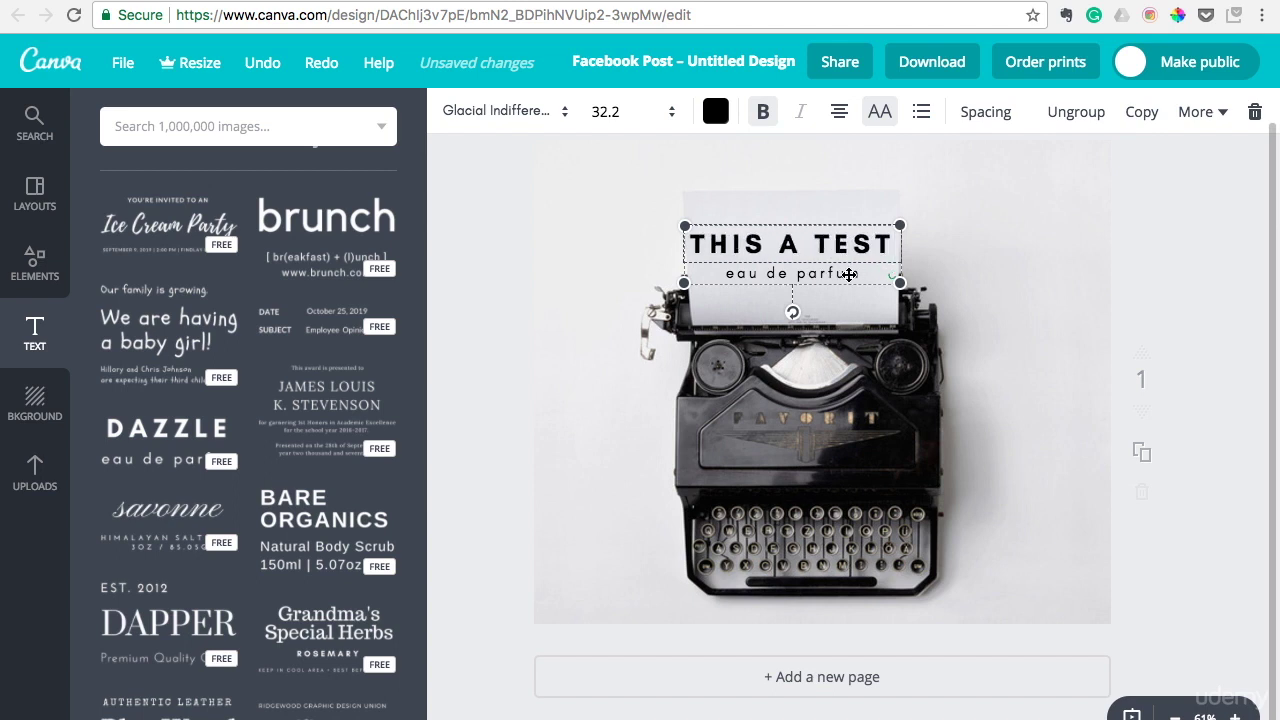
Replace the 'eau de parfum' line with the website address.
triple_click(848, 274)
key("BackSpace")
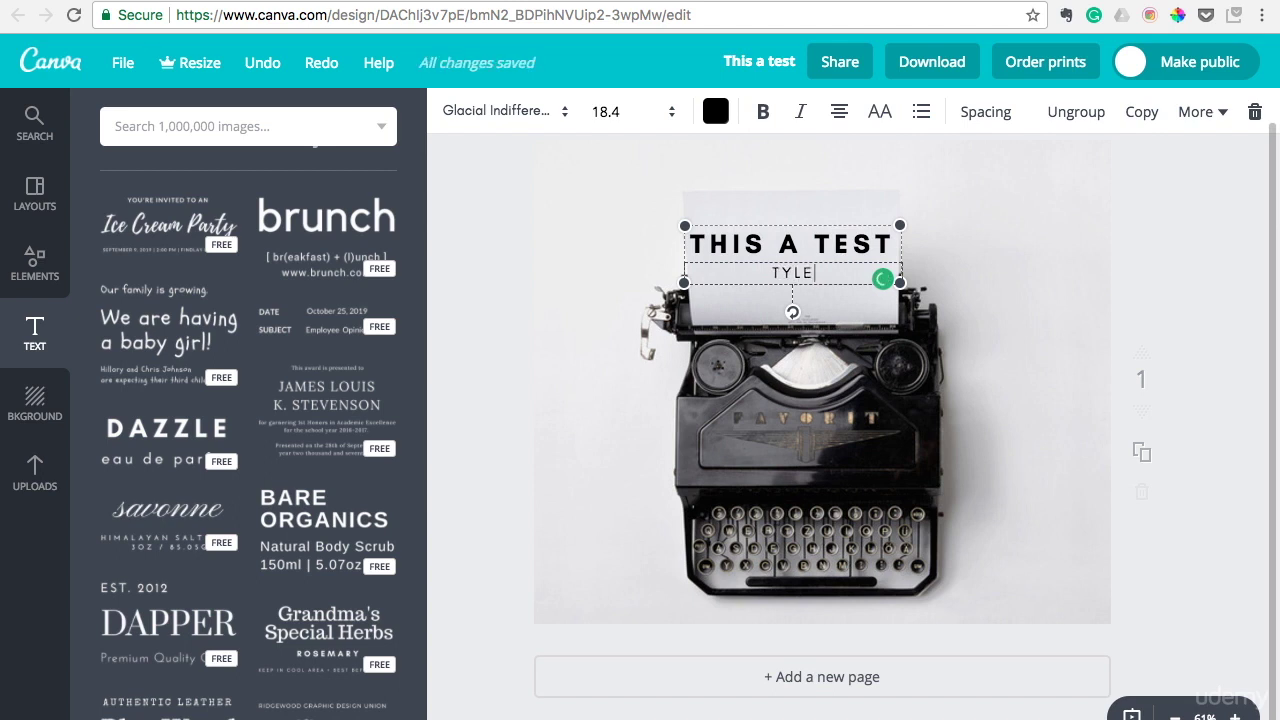
type("TYLERSPEEGLE.COM")
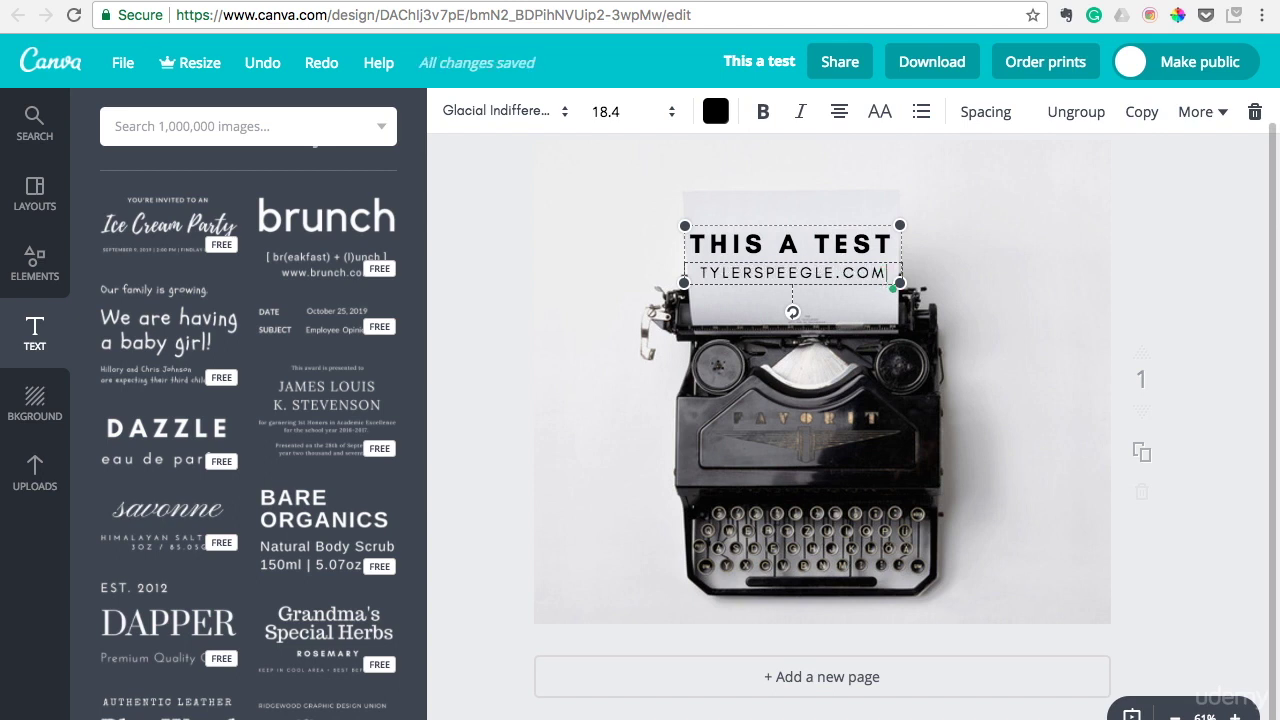
Shrink the THIS A TEST text group to size 26.8 and centre it lower on the paper.
left_click(980, 280)
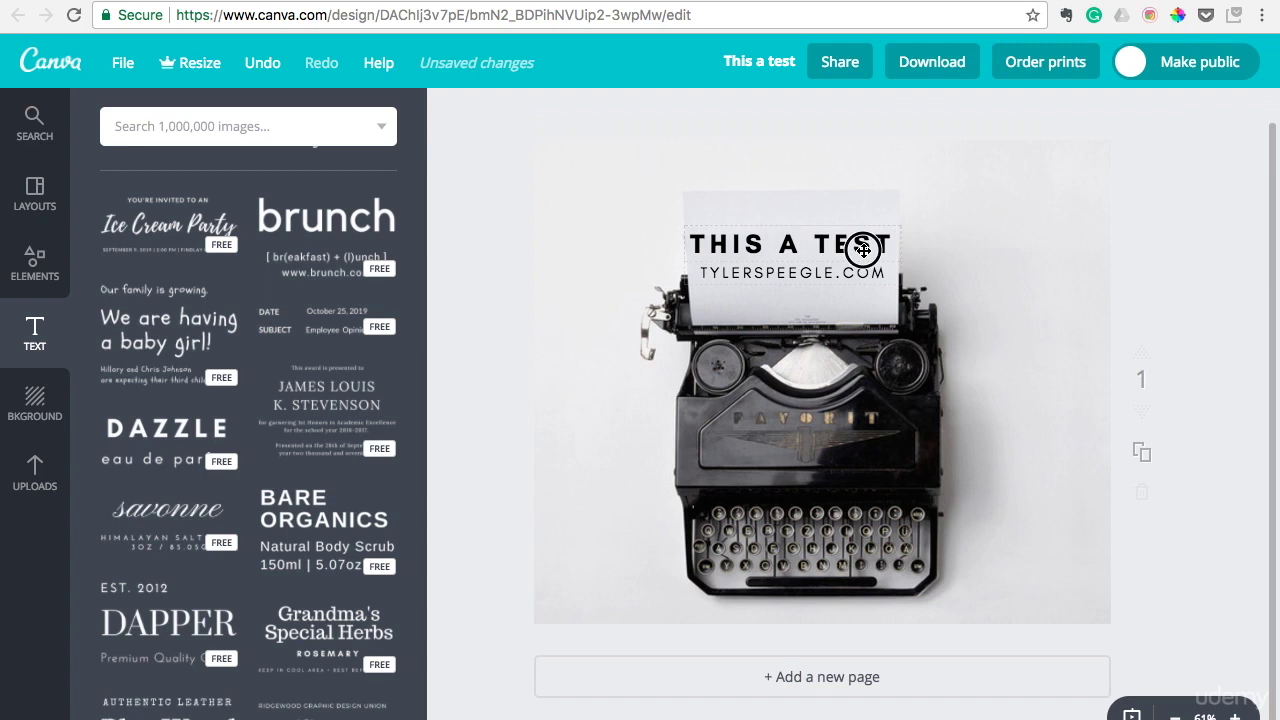
mouse_move(863, 249)
left_mouse_down()
mouse_move(897, 283)
mouse_move(871, 272)
left_mouse_up()
left_click(886, 276)
left_click_drag(828, 232, 841, 233)
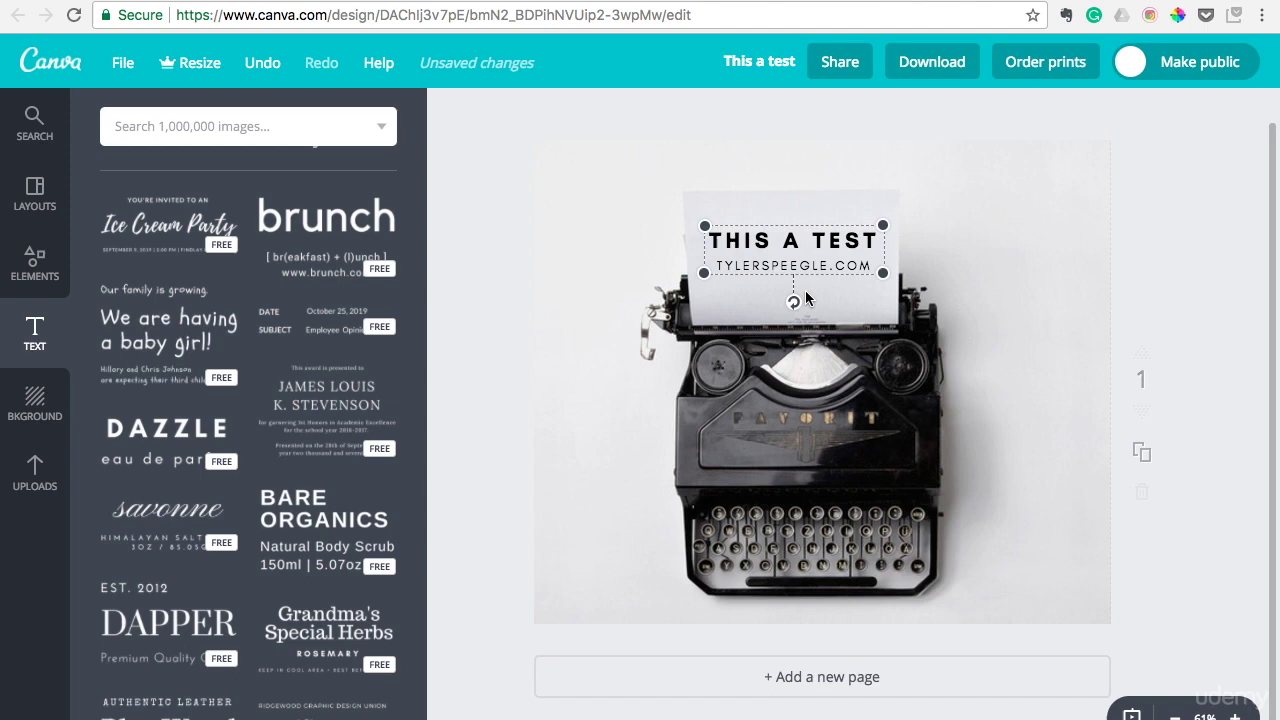
left_click_drag(806, 259, 806, 275)
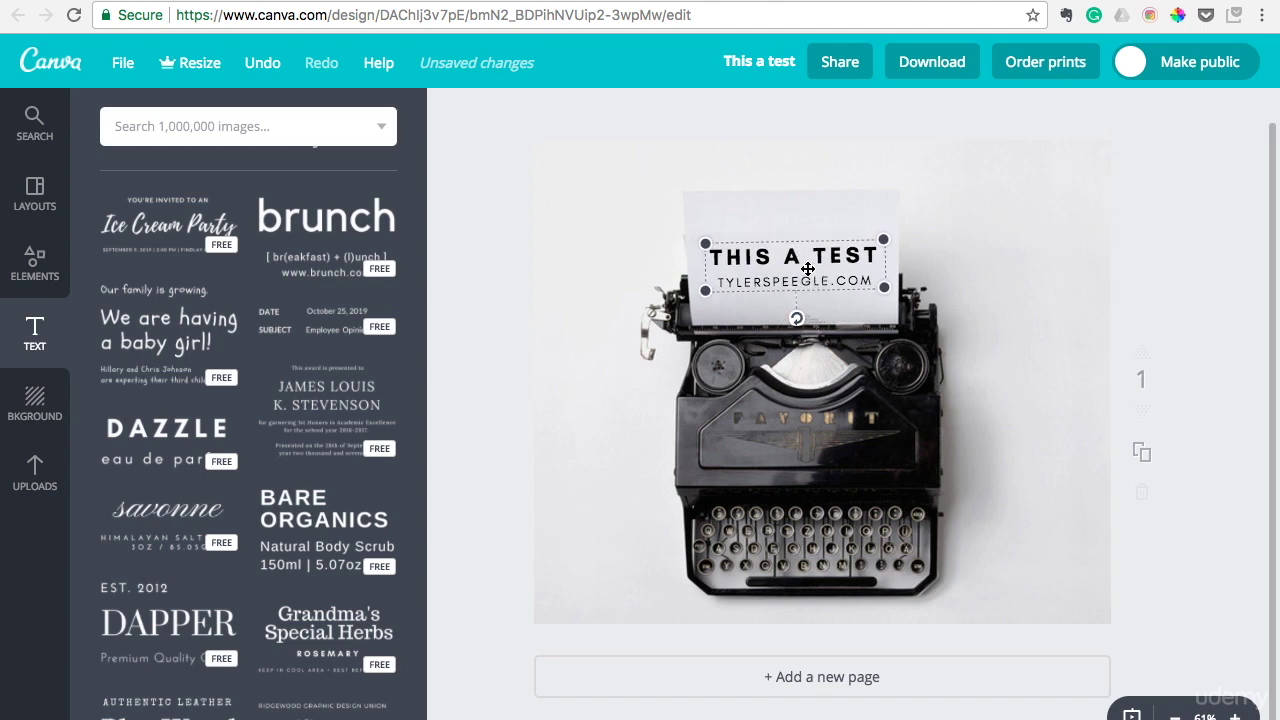
left_click(1011, 279)
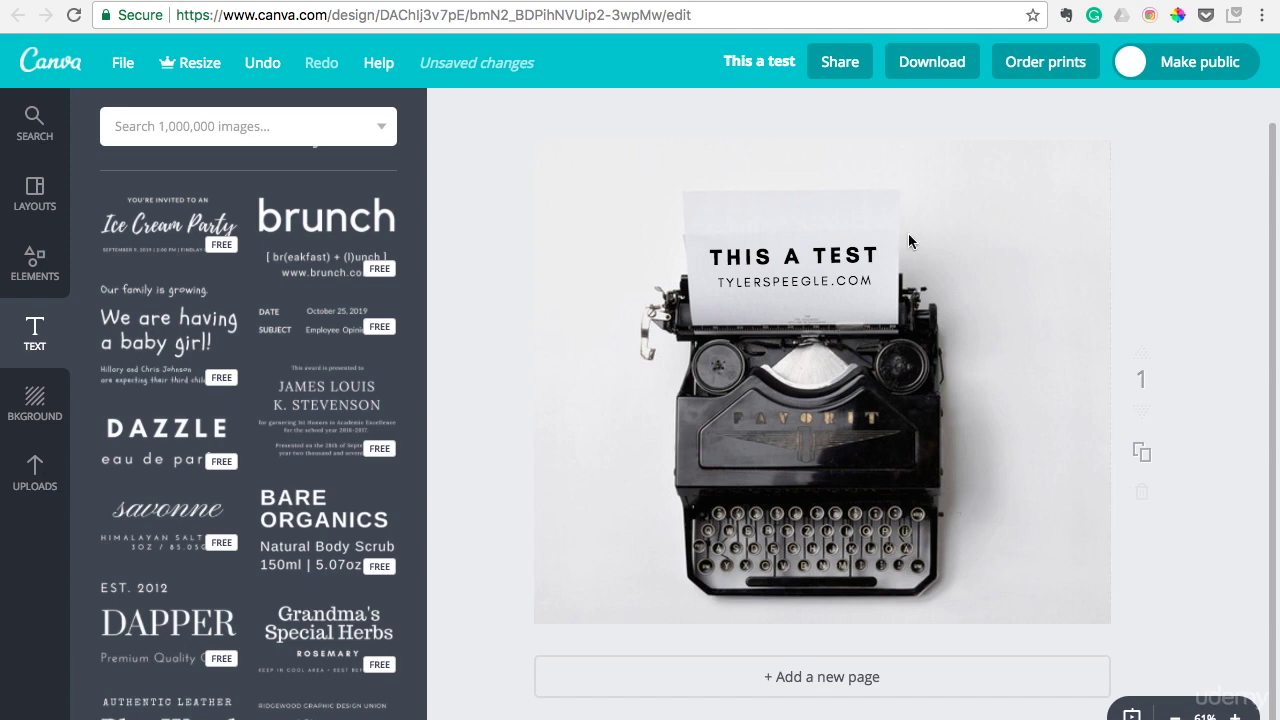
Check the available Download file types, then close the download options.
left_click(930, 66)
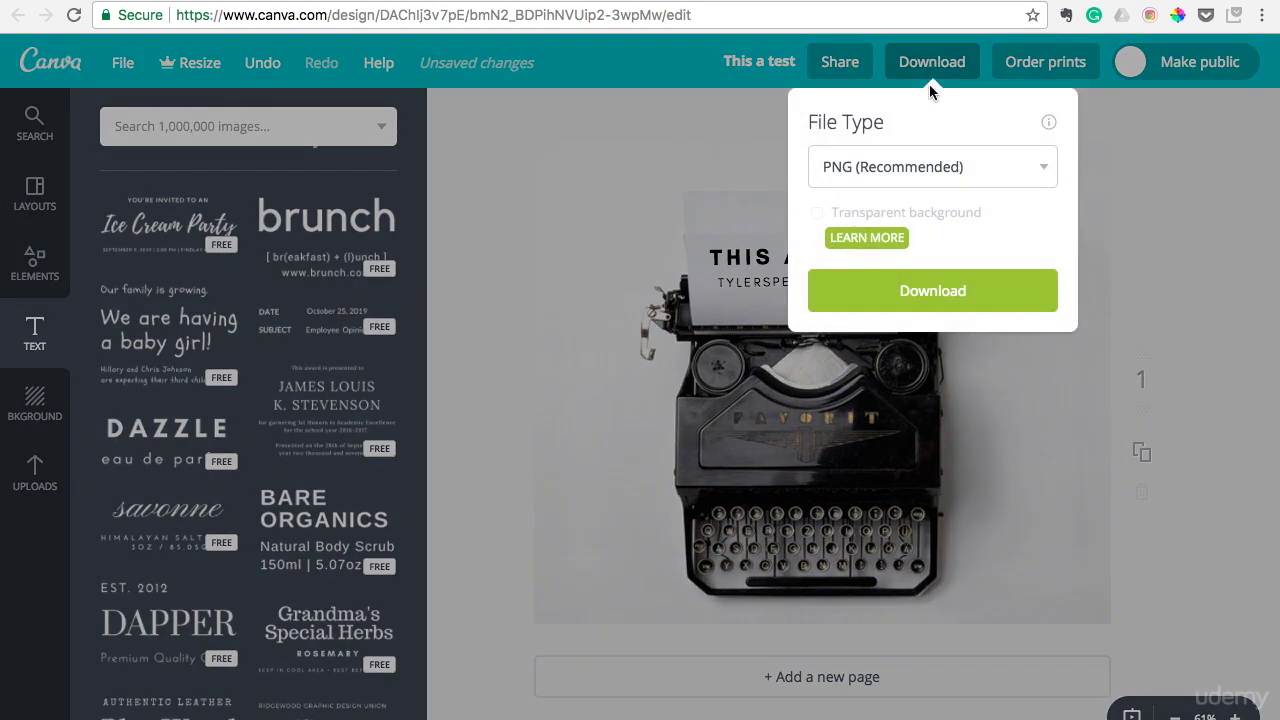
left_click(931, 169)
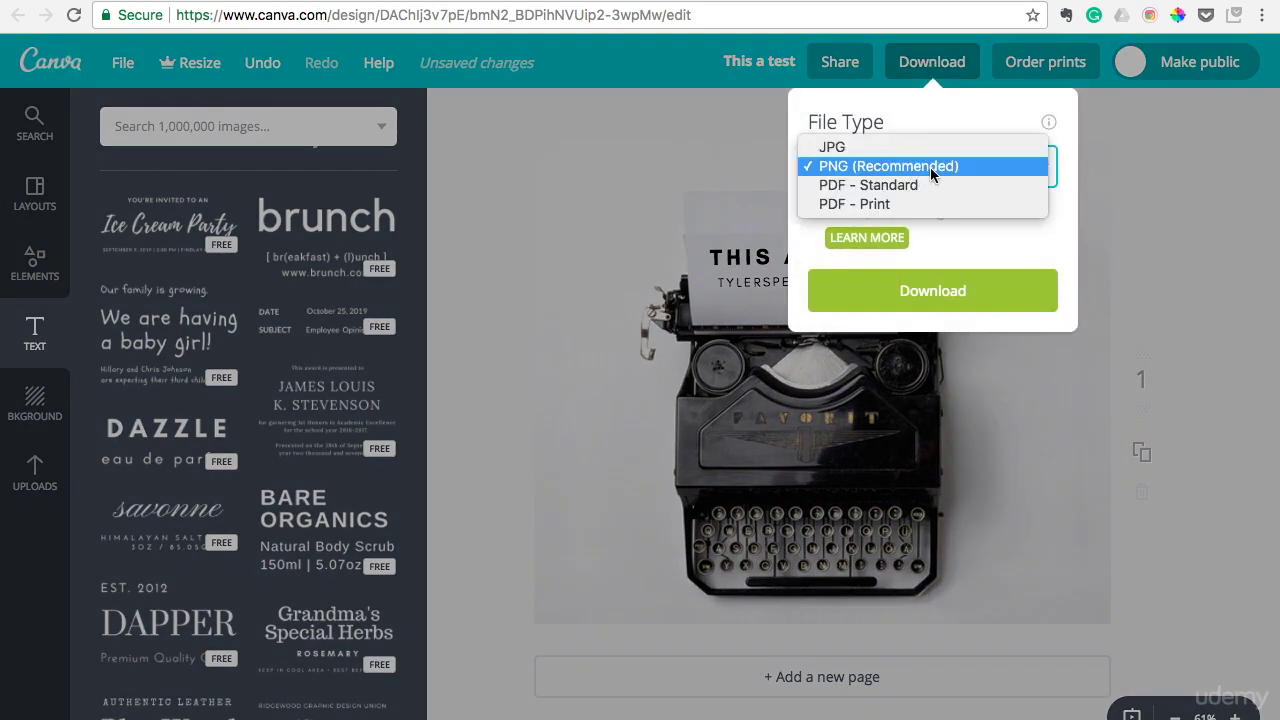
left_click(961, 246)
left_click(1179, 228)
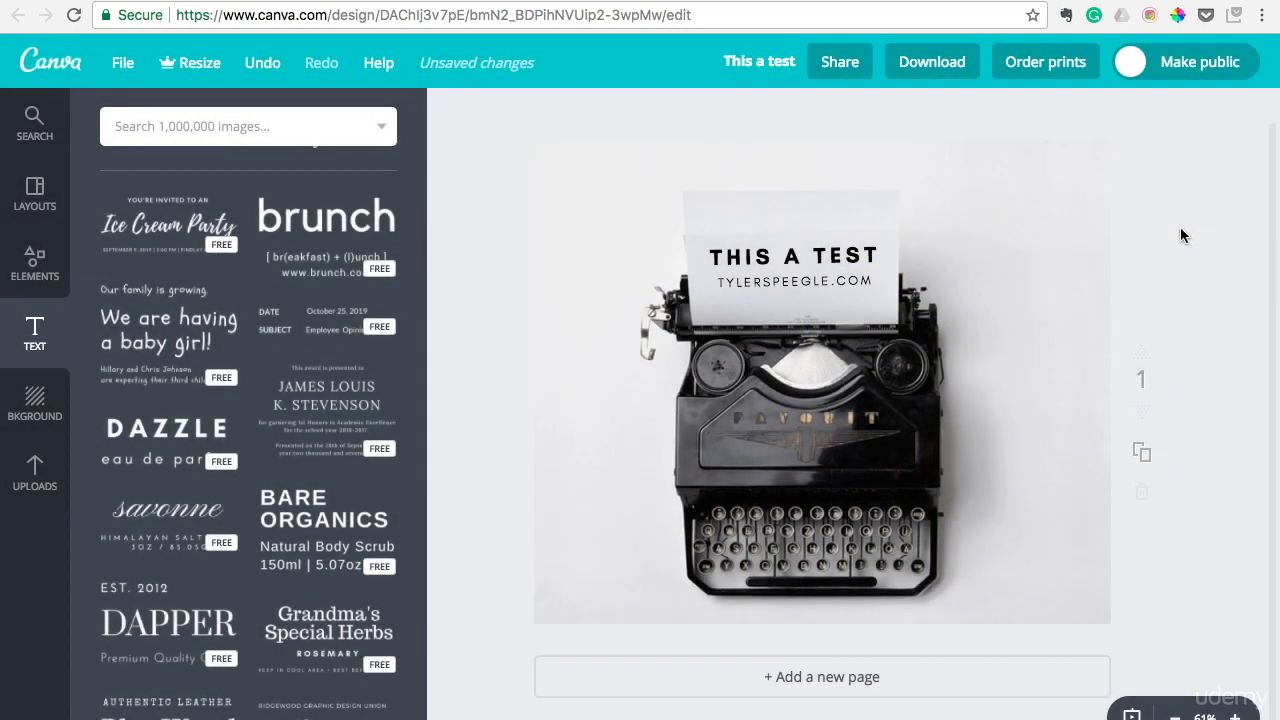
Look over the Share invite options, close them, and bring up the Elements library.
left_click(840, 62)
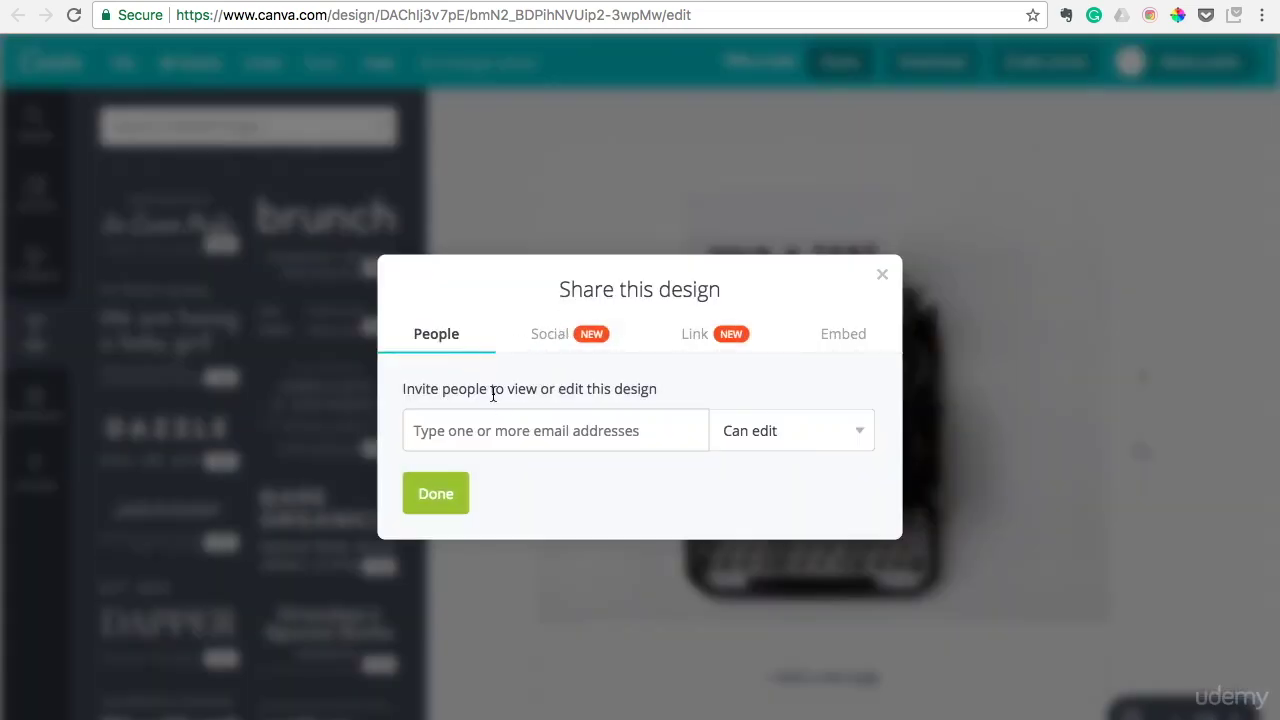
left_click(539, 419)
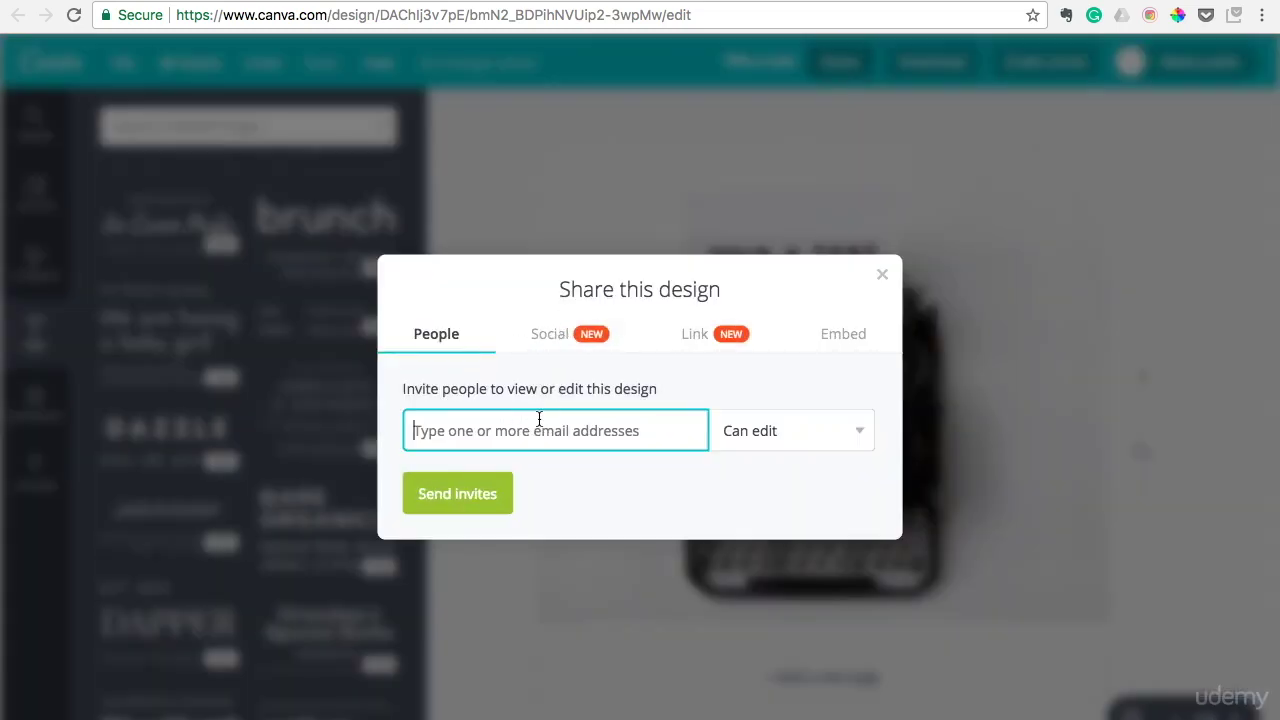
left_click(895, 285)
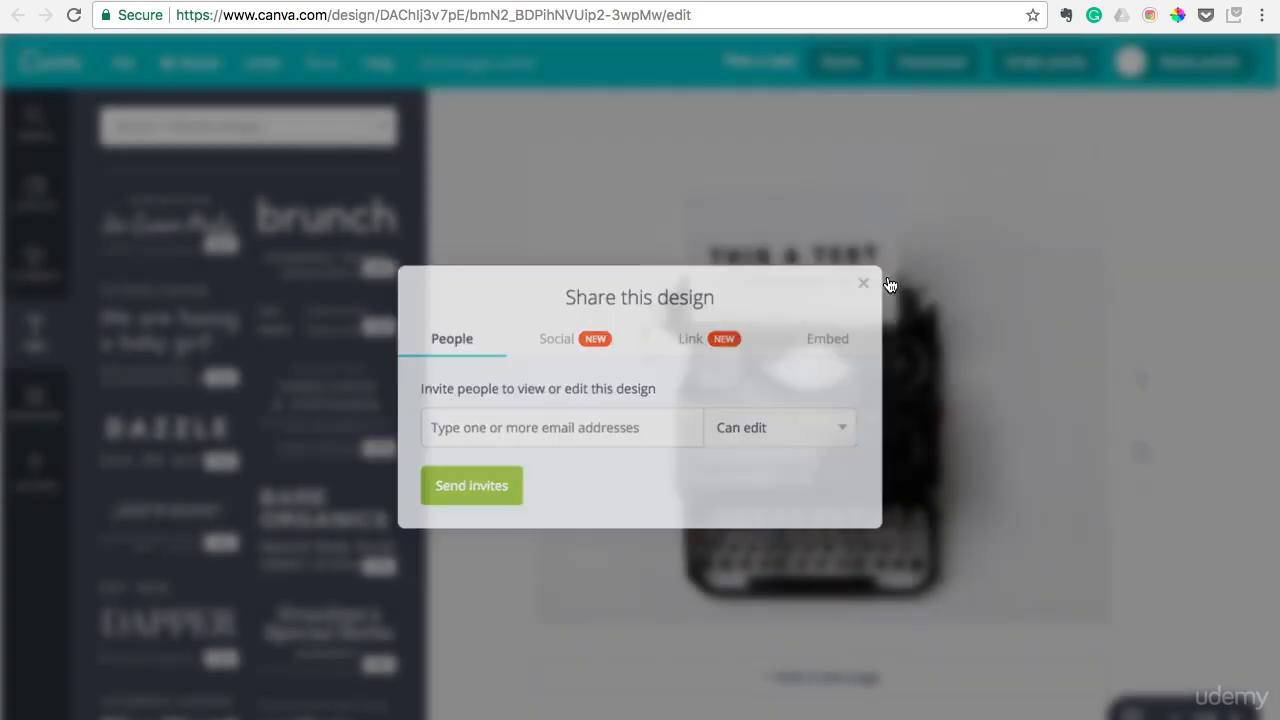
left_click(28, 258)
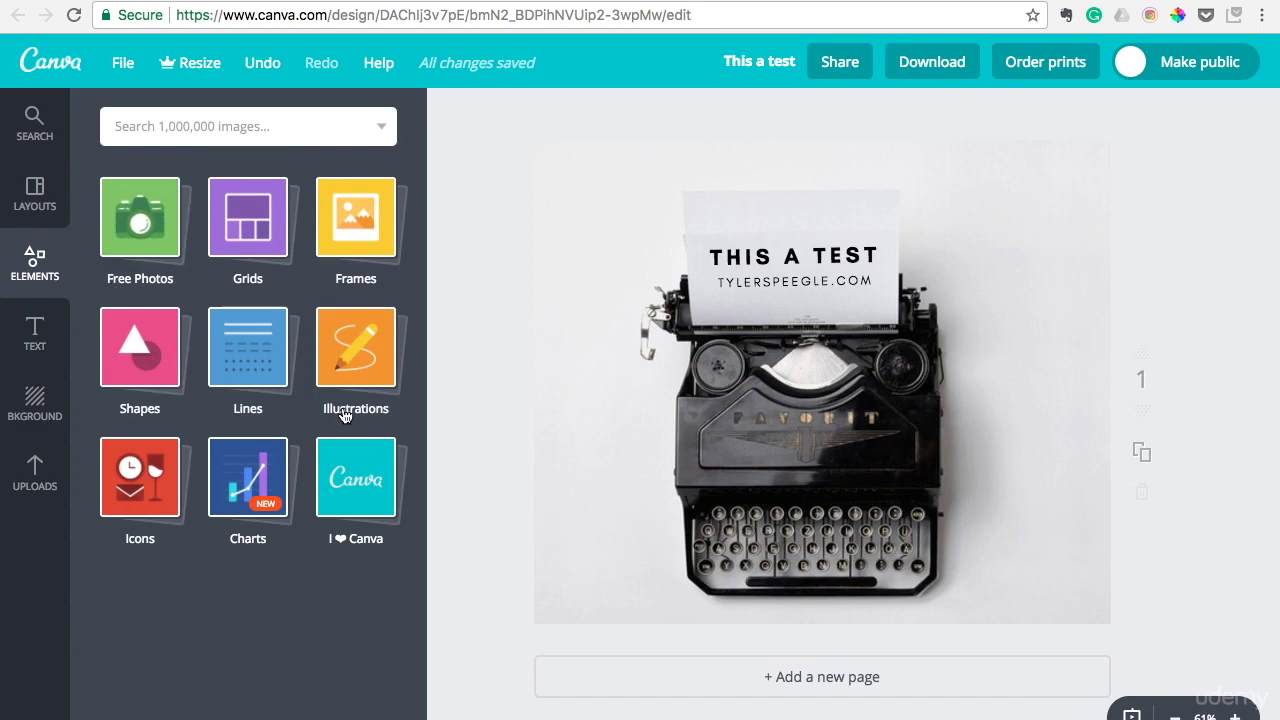
Browse Illustrations, collapse them, and show the Free Photos collection.
left_click(366, 372)
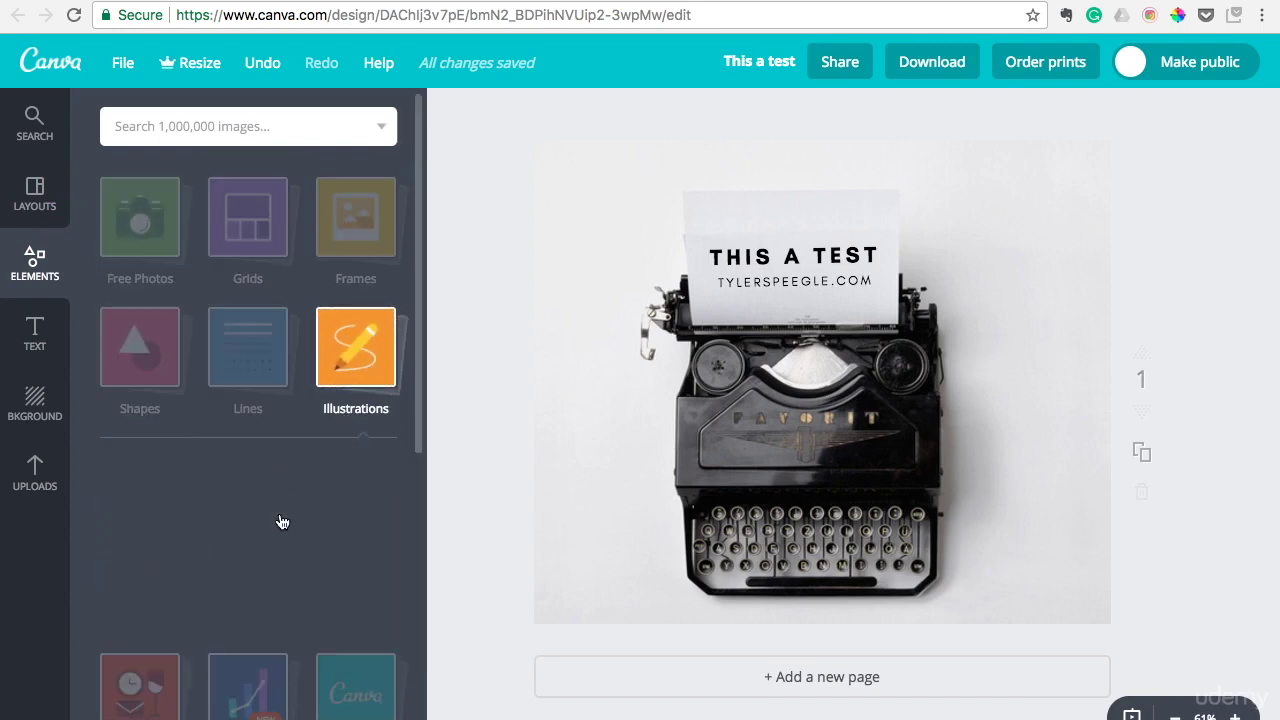
scroll(281, 522, "down", 8)
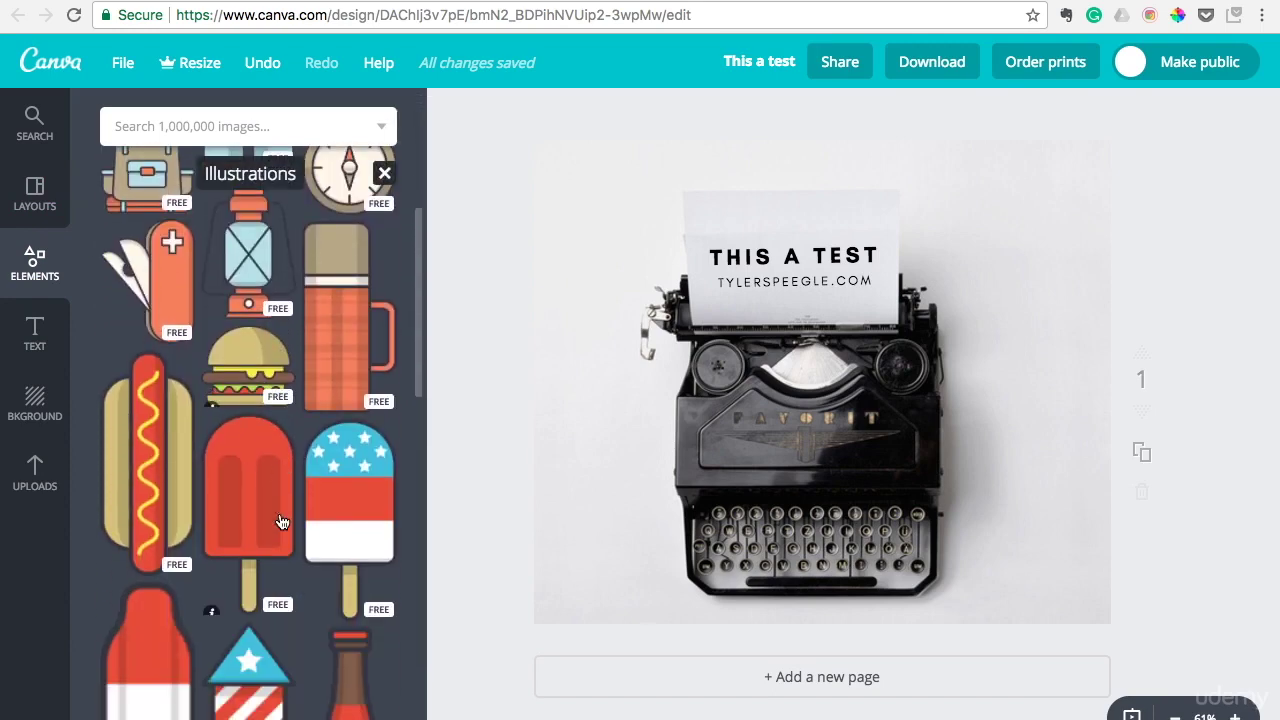
scroll(282, 521, "up", 10)
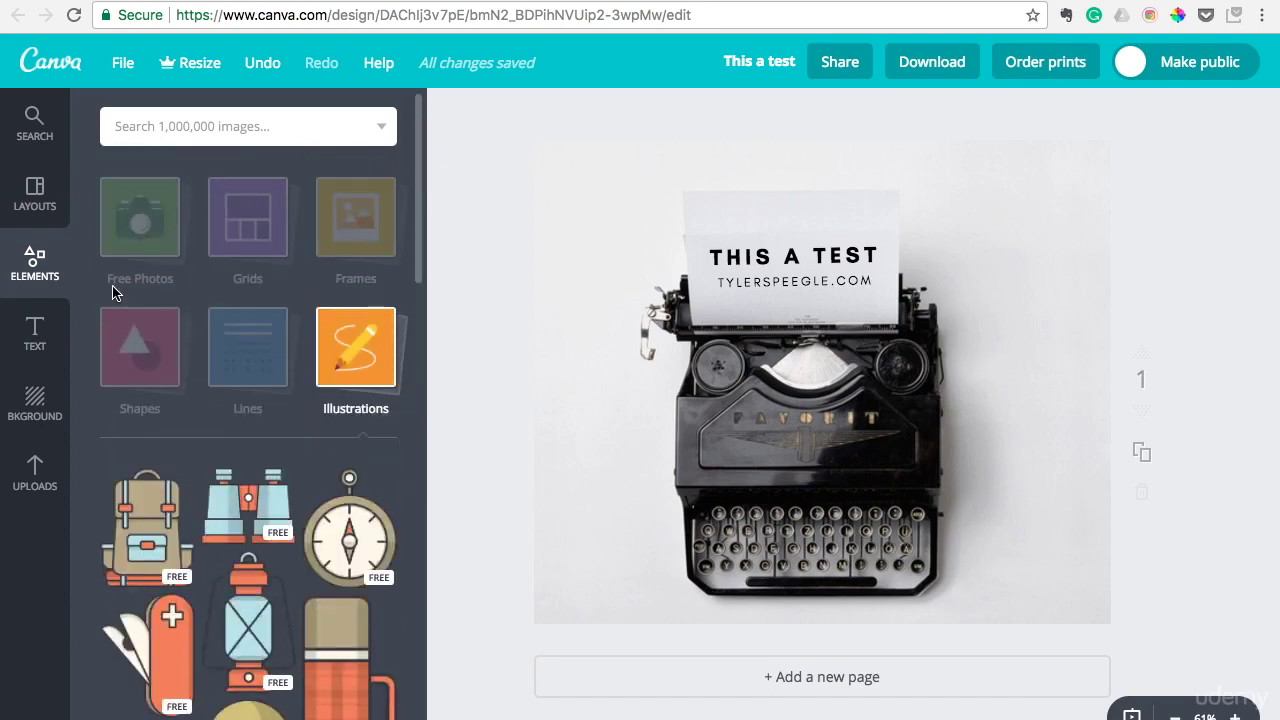
left_click(122, 250)
left_click(146, 232)
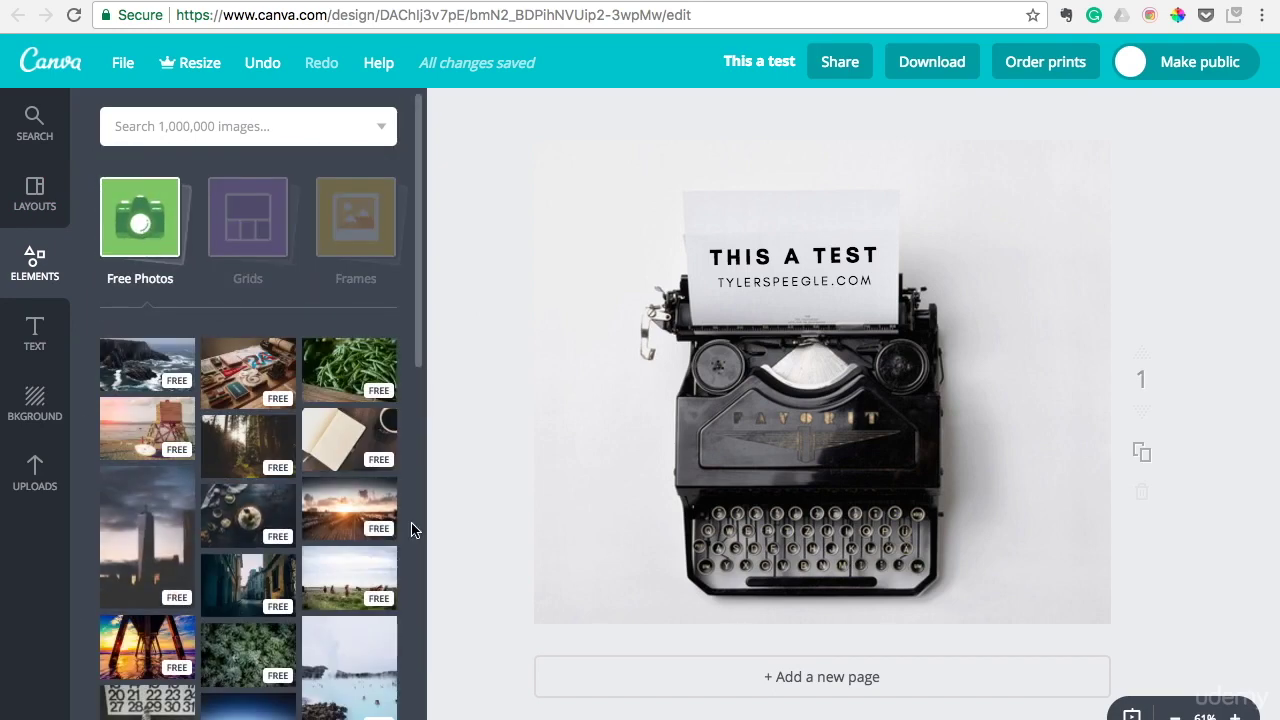
scroll(415, 528, "down", 1)
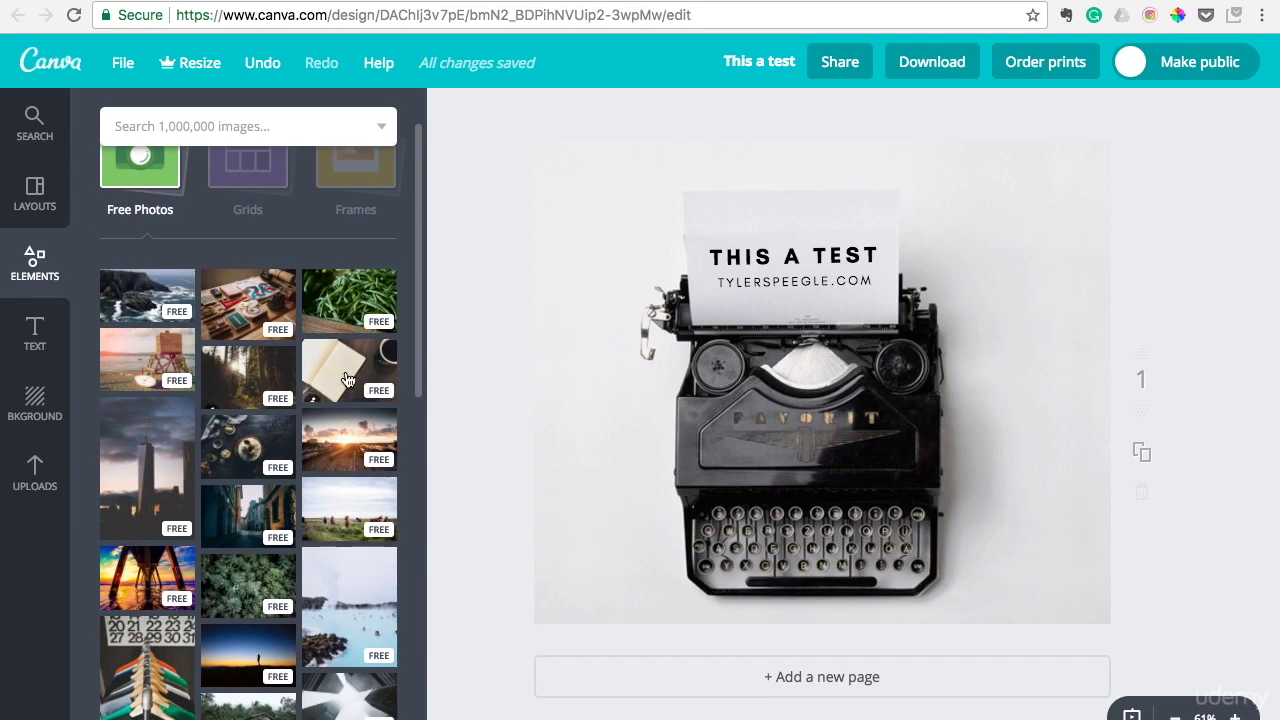
Drop the notebook-and-coffee photo onto the page and enlarge it to hide the typewriter.
left_click_drag(347, 374, 386, 384)
left_click_drag(697, 497, 697, 477)
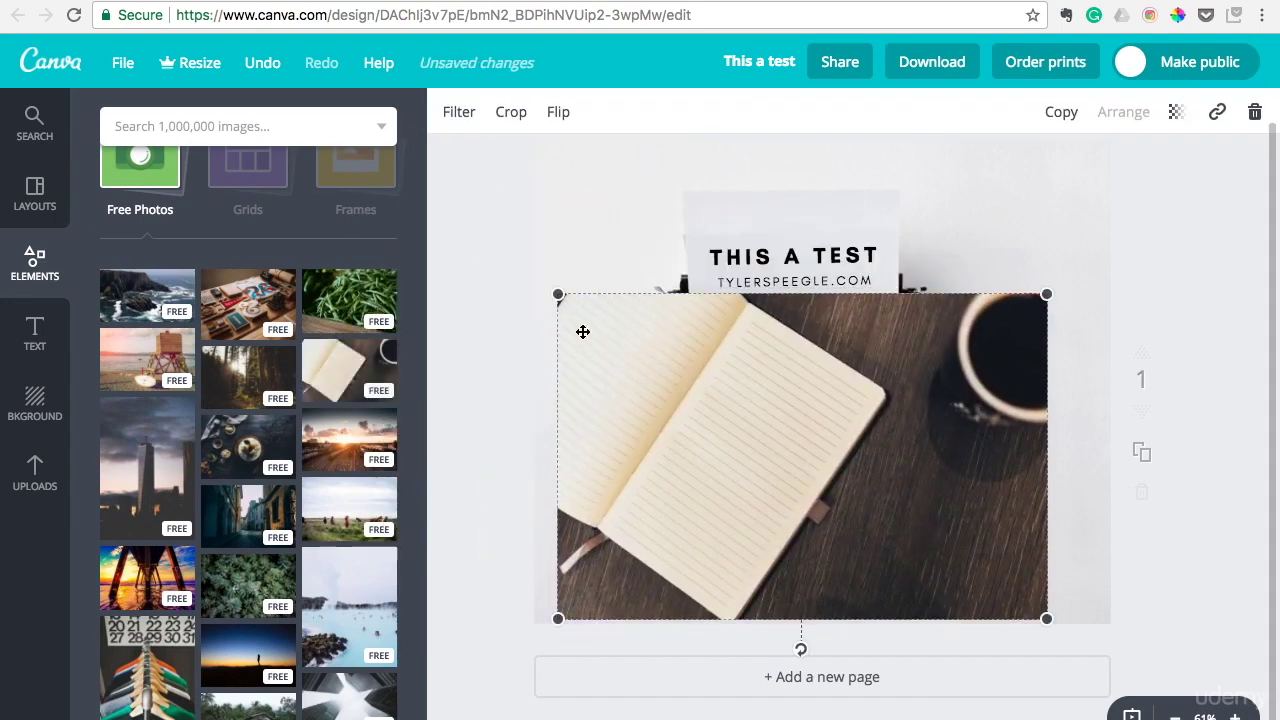
left_click_drag(561, 293, 434, 209)
left_click_drag(689, 337, 808, 300)
left_click_drag(547, 181, 523, 180)
left_click_drag(724, 316, 729, 358)
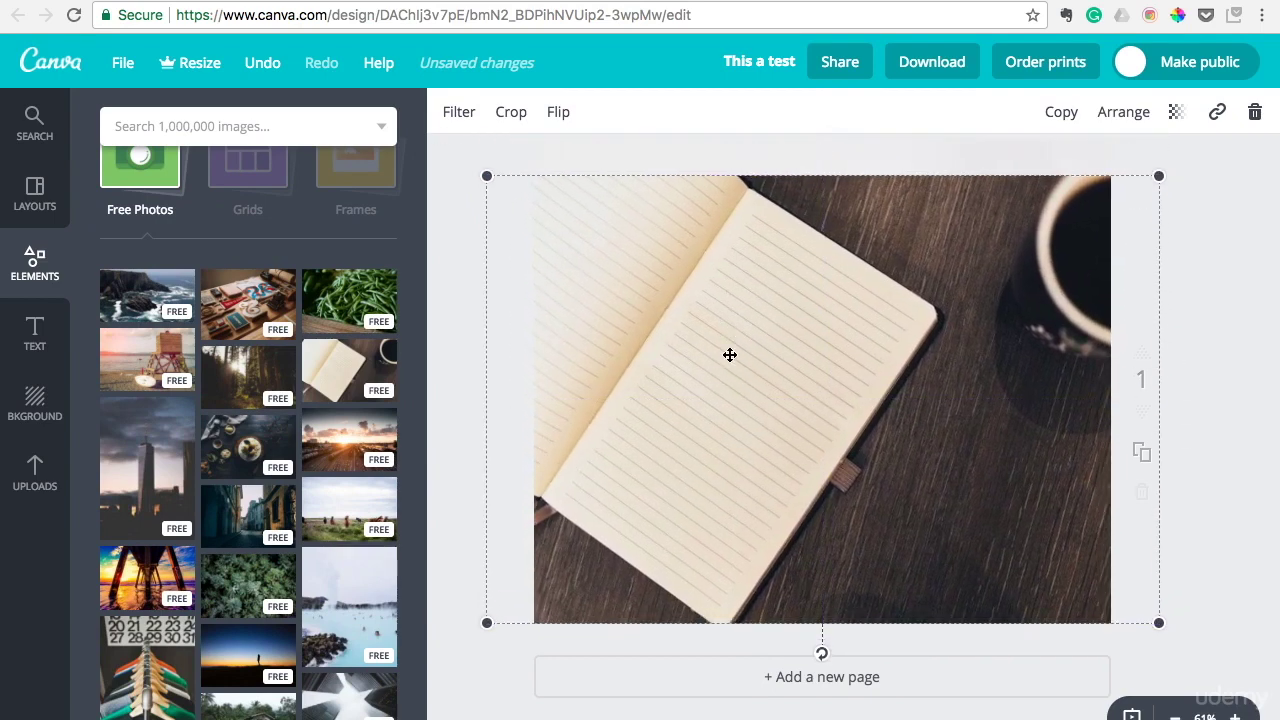
left_click(1213, 526)
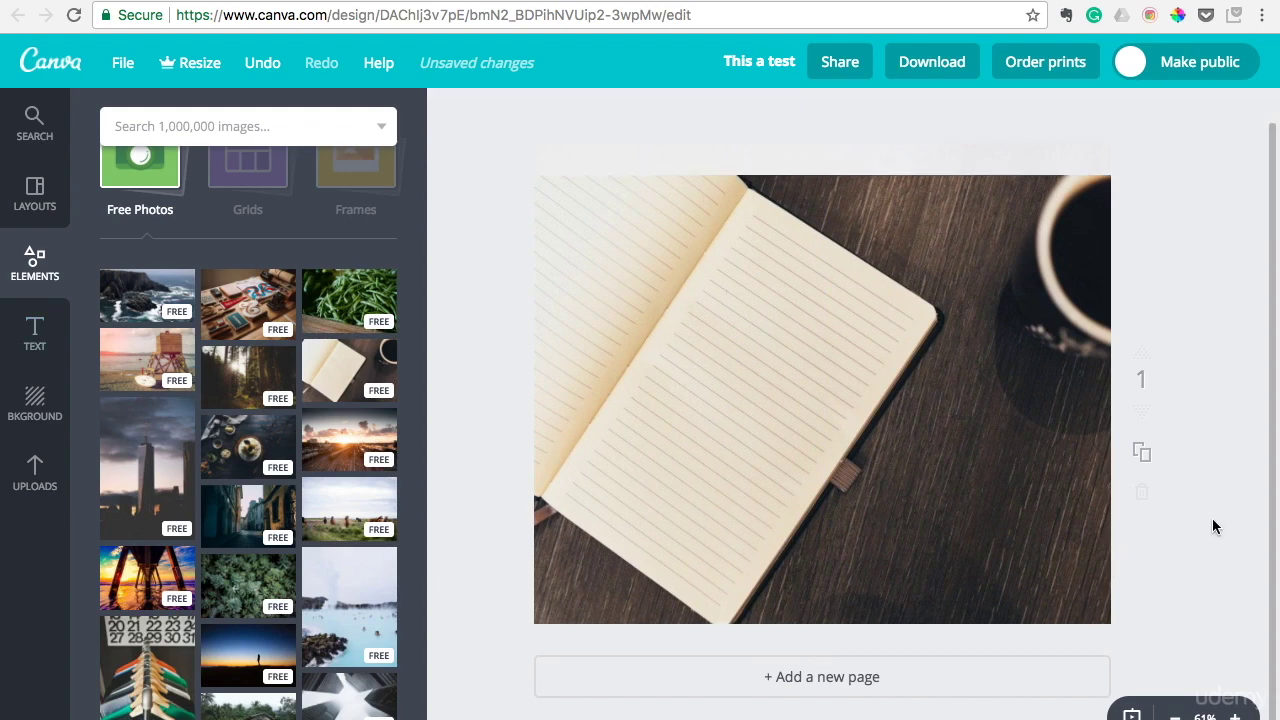
scroll(237, 377, "up", 1)
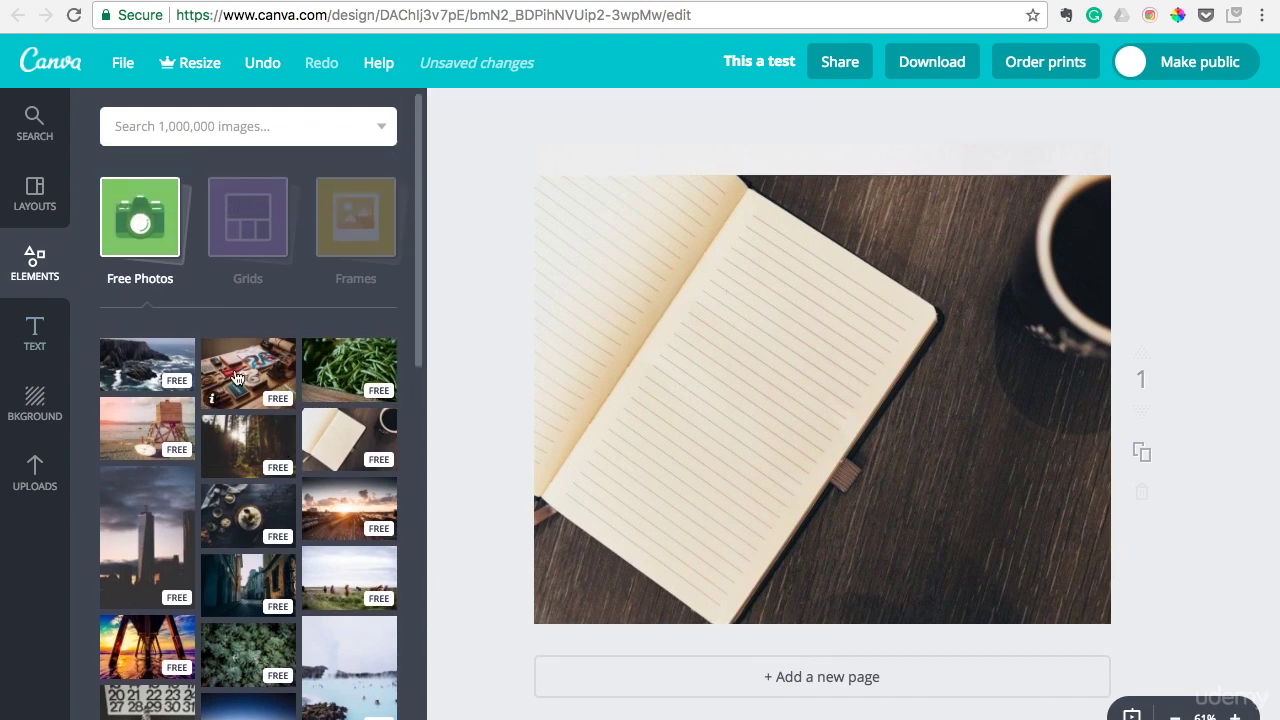